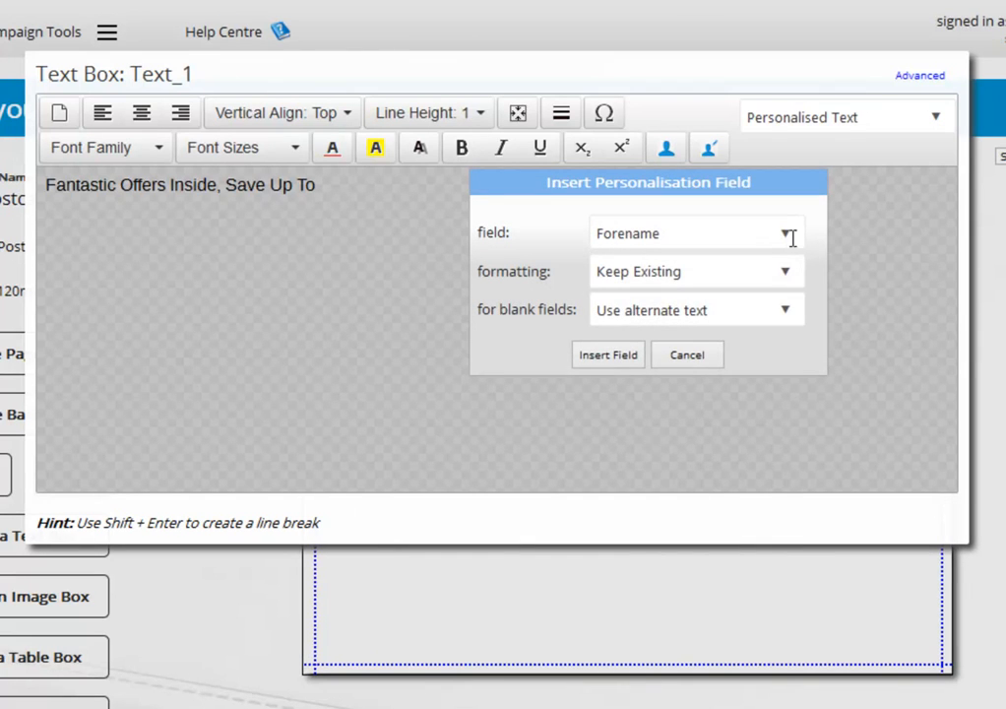
Set up a custom personalisation field named amt that keeps its existing formatting.
left_click(787, 234)
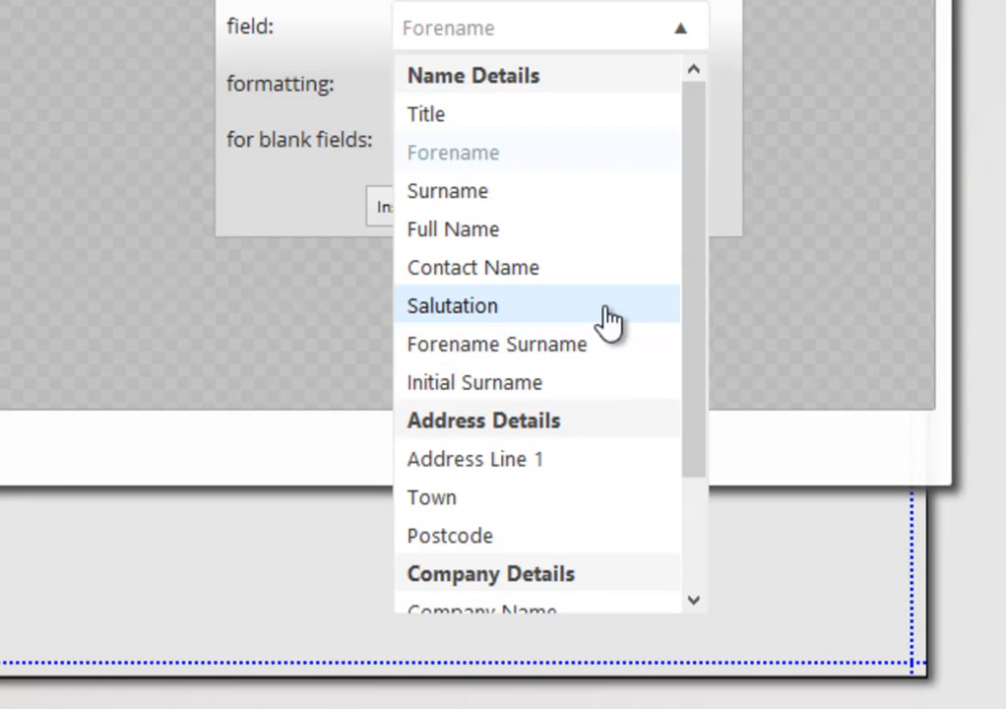
scroll(608, 321, "down", 1)
scroll(605, 321, "down", 2)
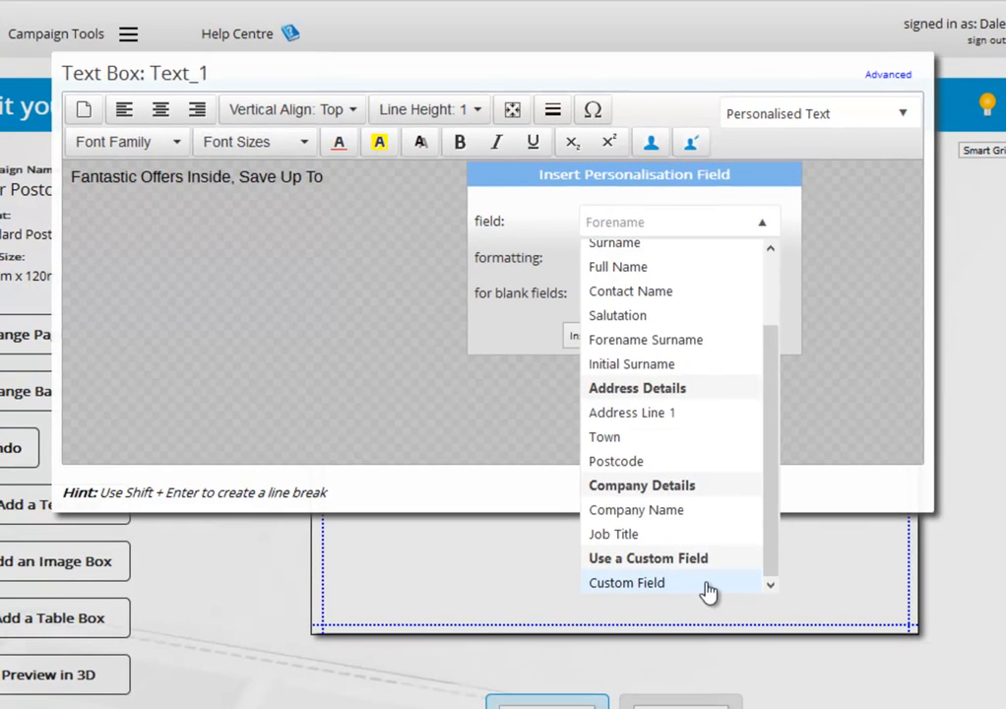
left_click(708, 588)
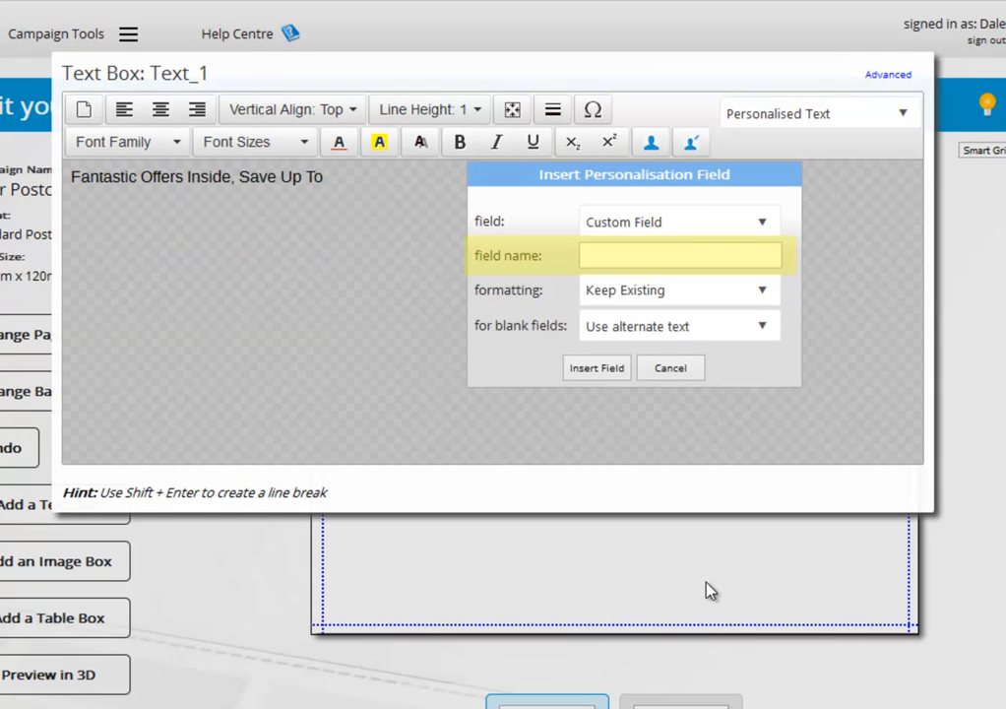
left_click(607, 254)
type("amt")
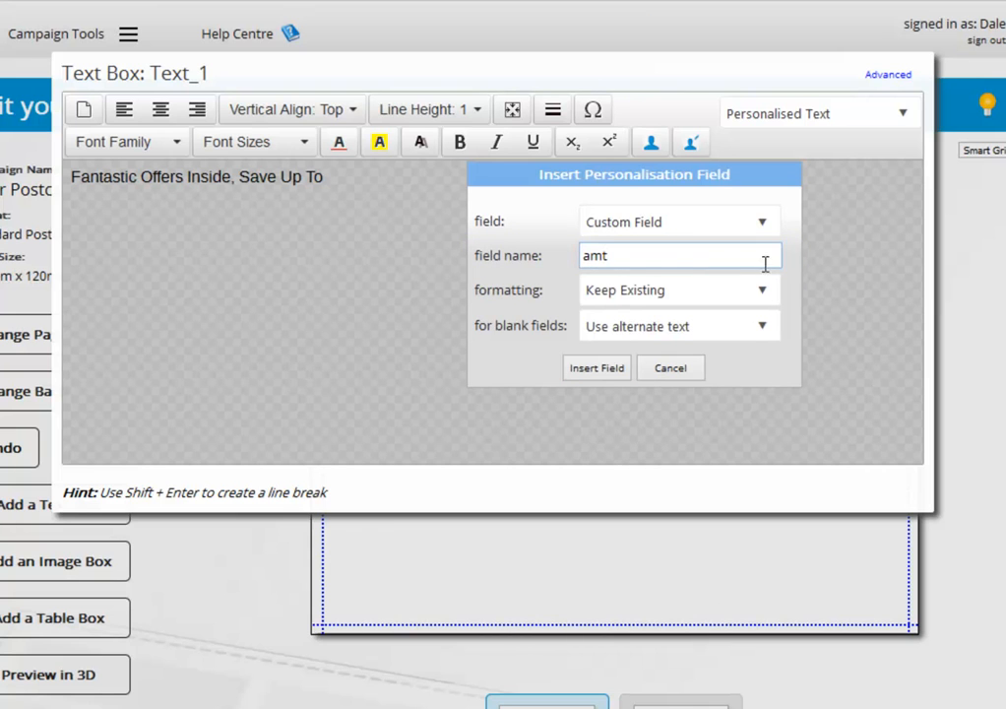
left_click(761, 290)
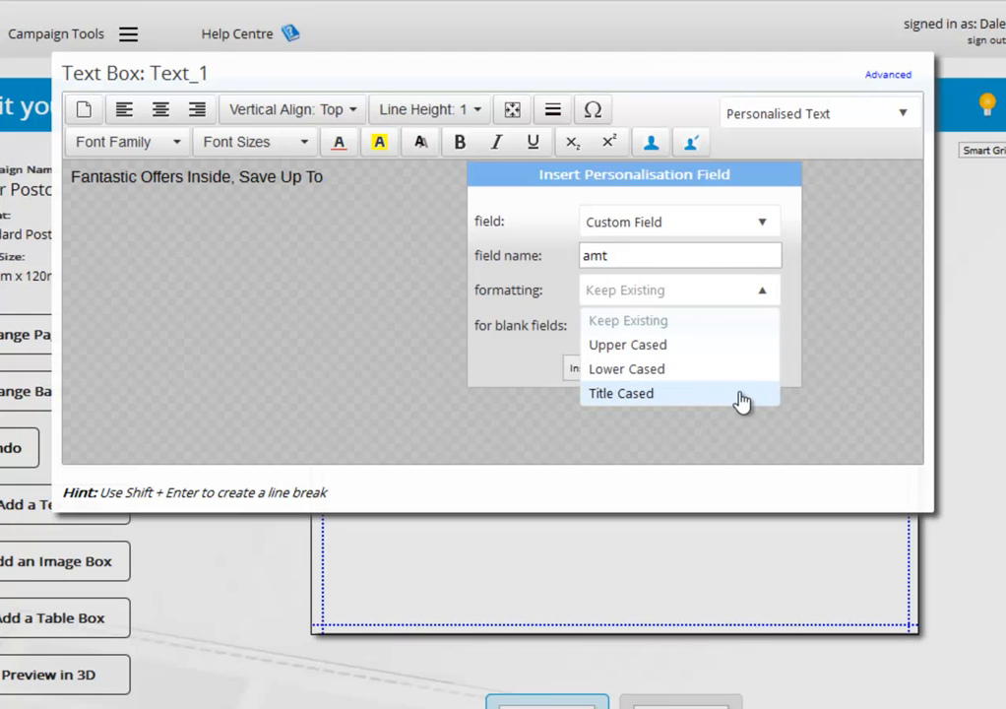
left_click(767, 321)
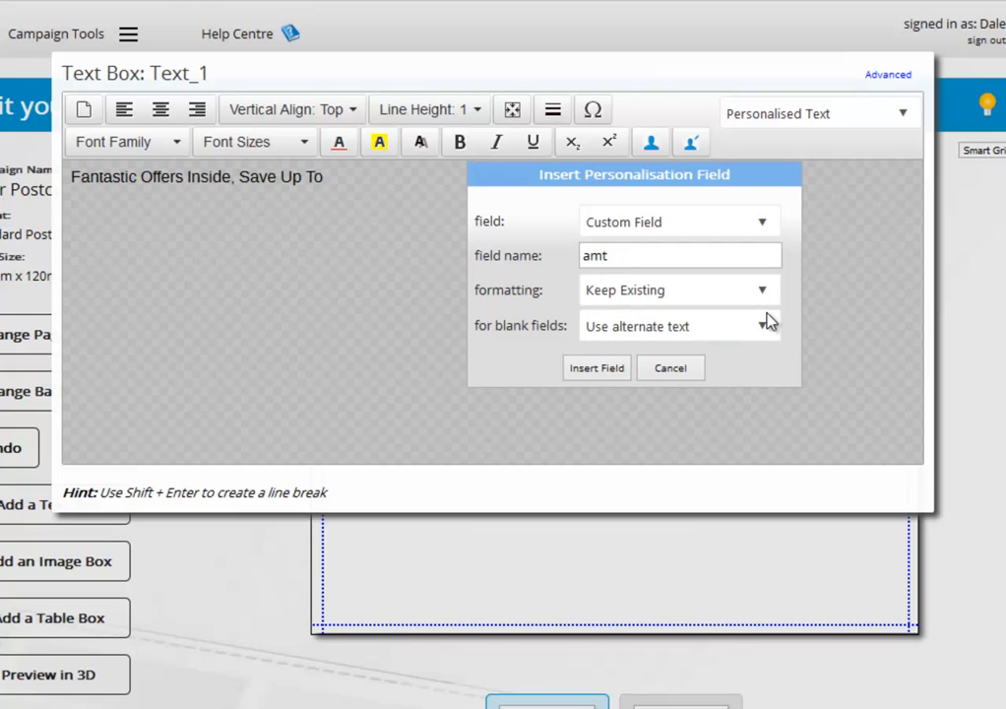
left_click(764, 325)
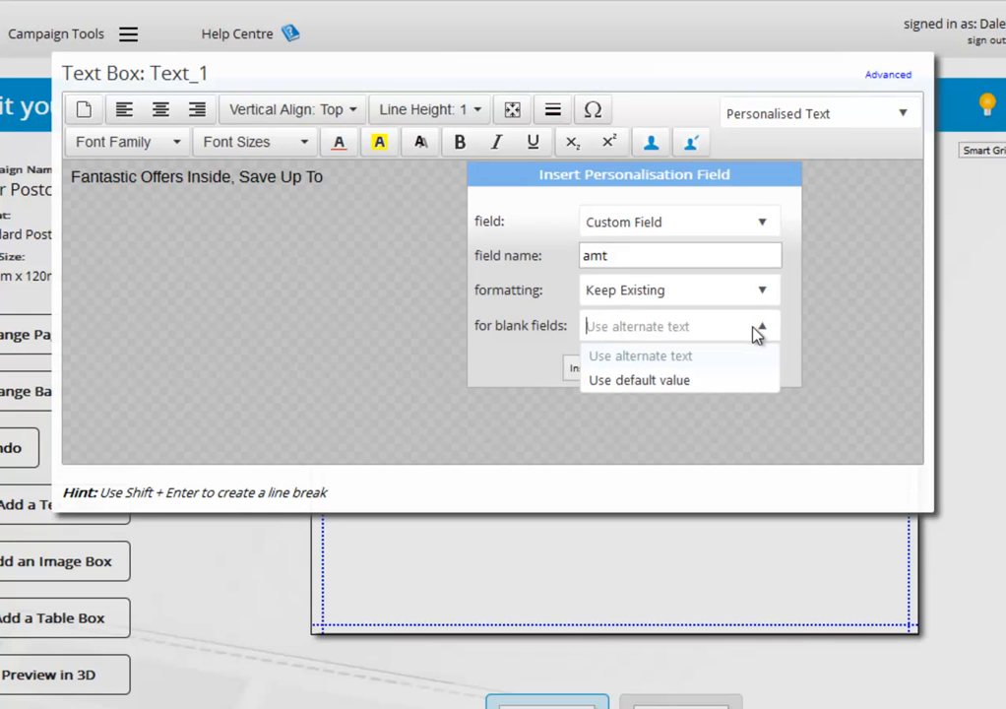
left_click(685, 384)
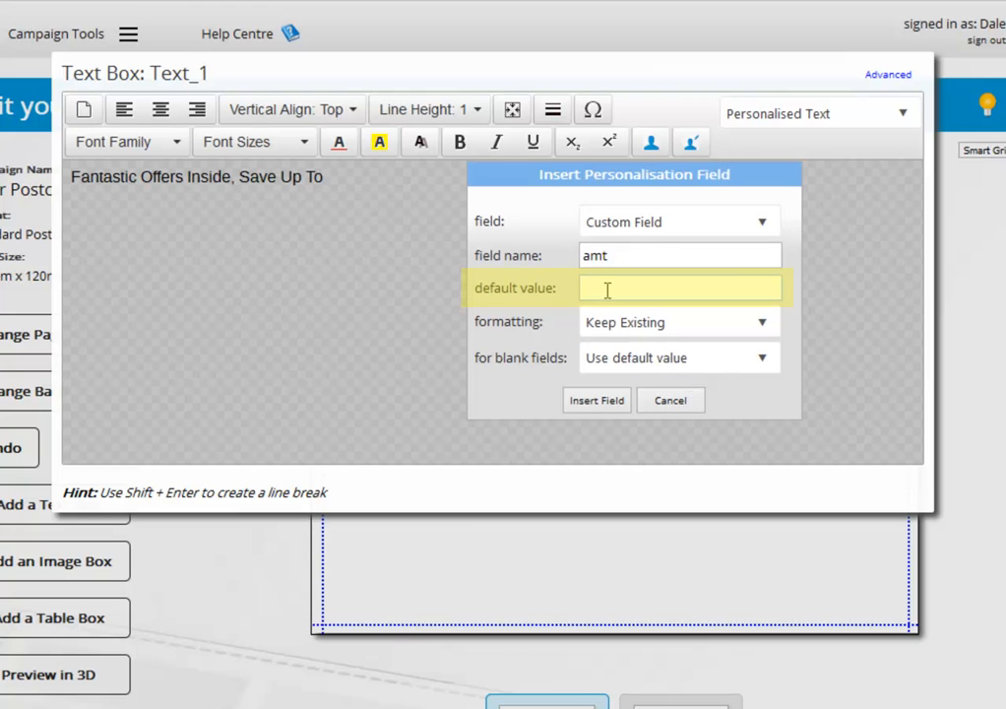
type("10%")
key("BackSpace")
key("BackSpace")
key("BackSpace")
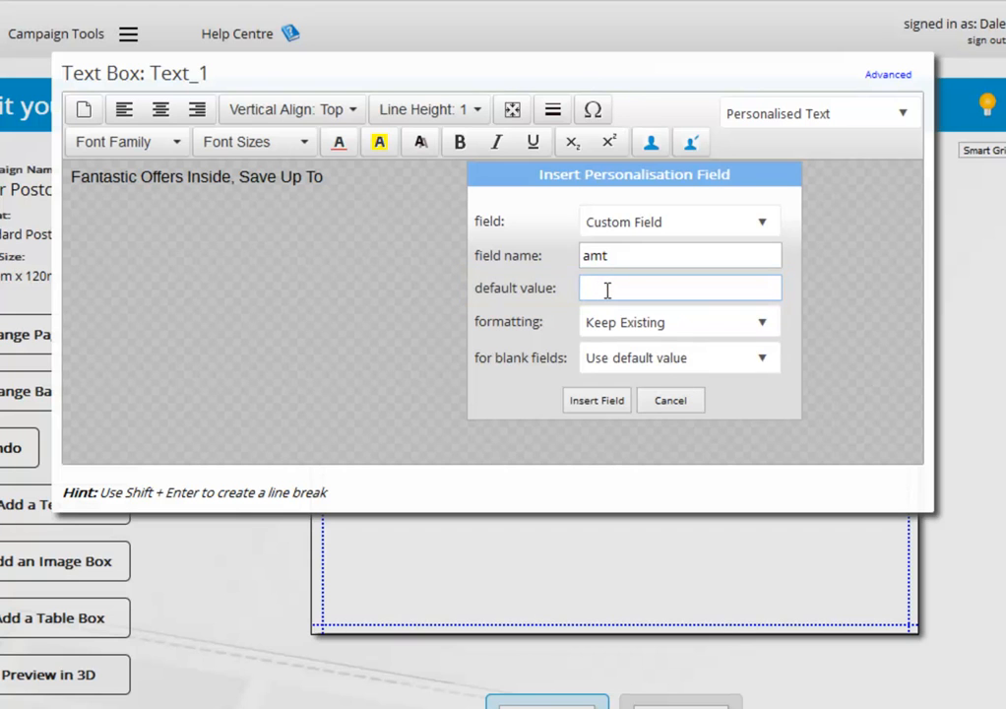
Use alternate text for blank fields and insert the amt field after "Save Up To".
left_click(766, 357)
left_click(745, 389)
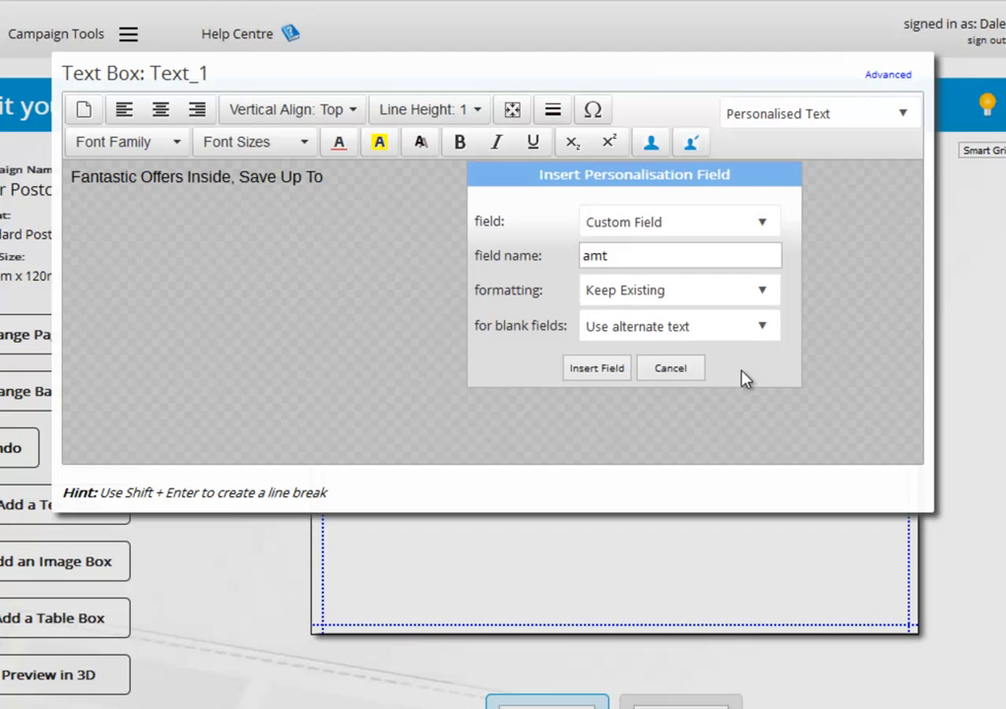
left_click(598, 368)
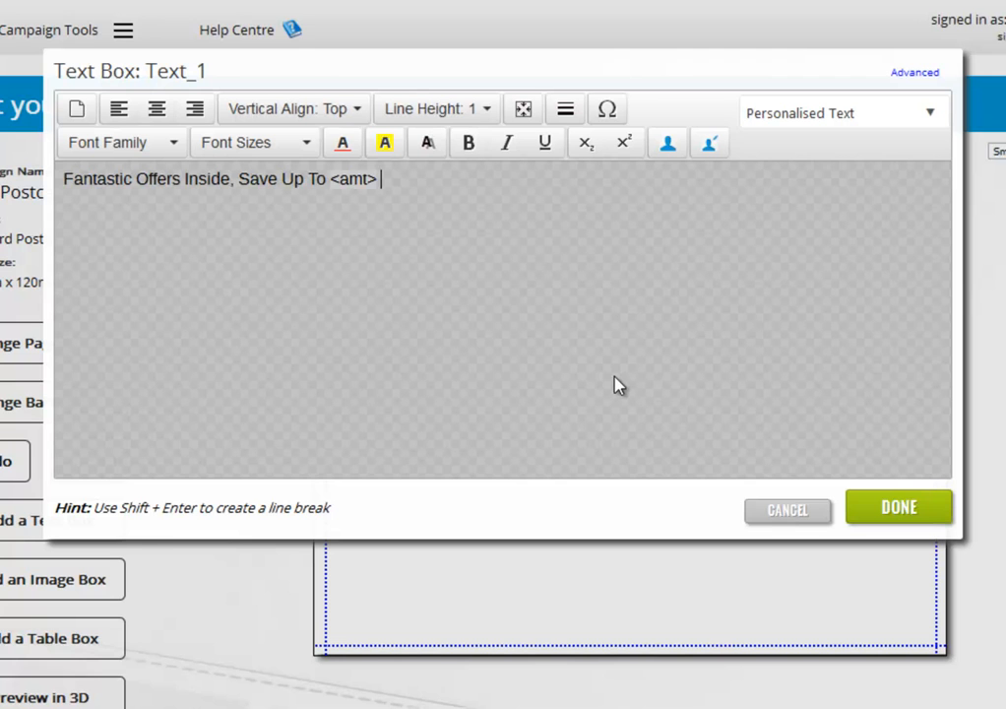
Format the whole headline, including the amt field, in Santana-BlackCondensed at 20pt.
scroll(615, 386, "down", 2)
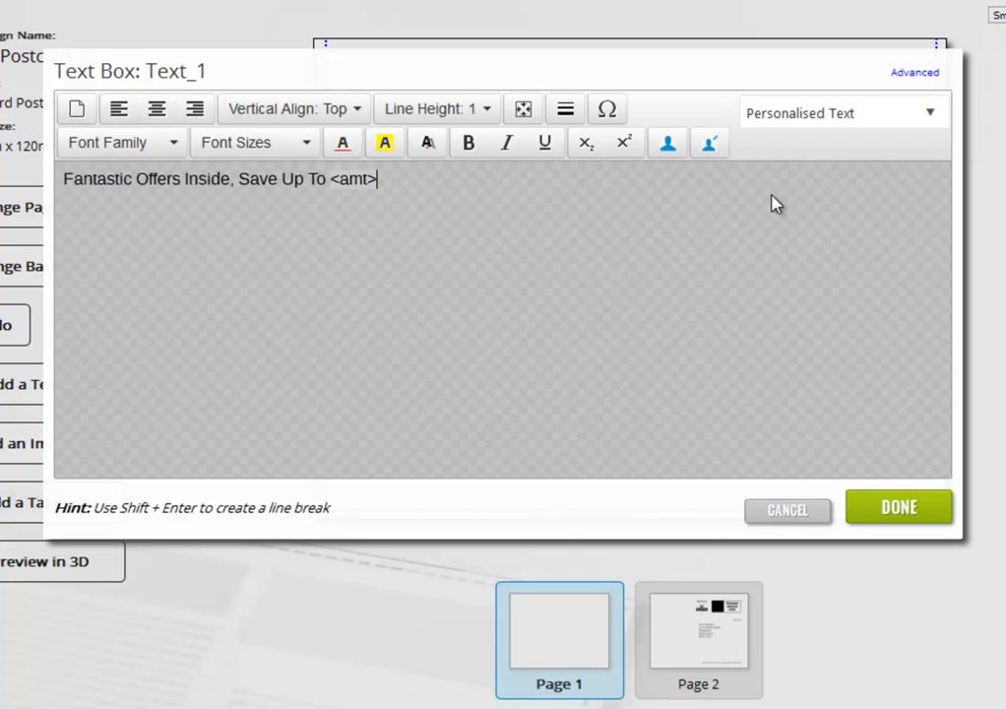
left_click_drag(442, 180, 61, 162)
left_click(152, 157)
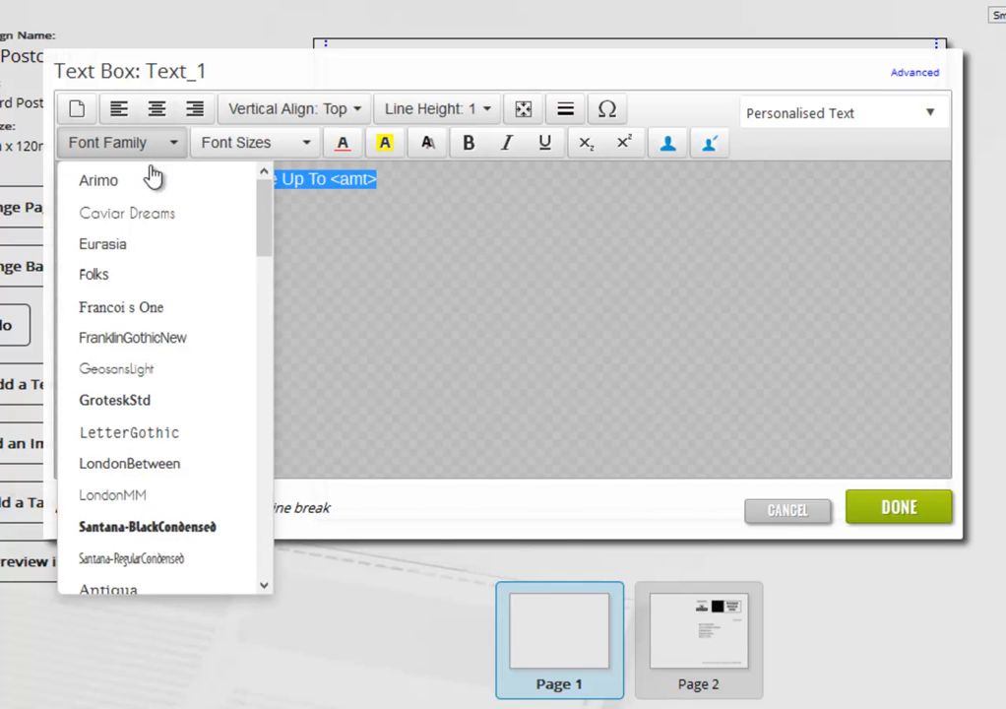
left_click(202, 540)
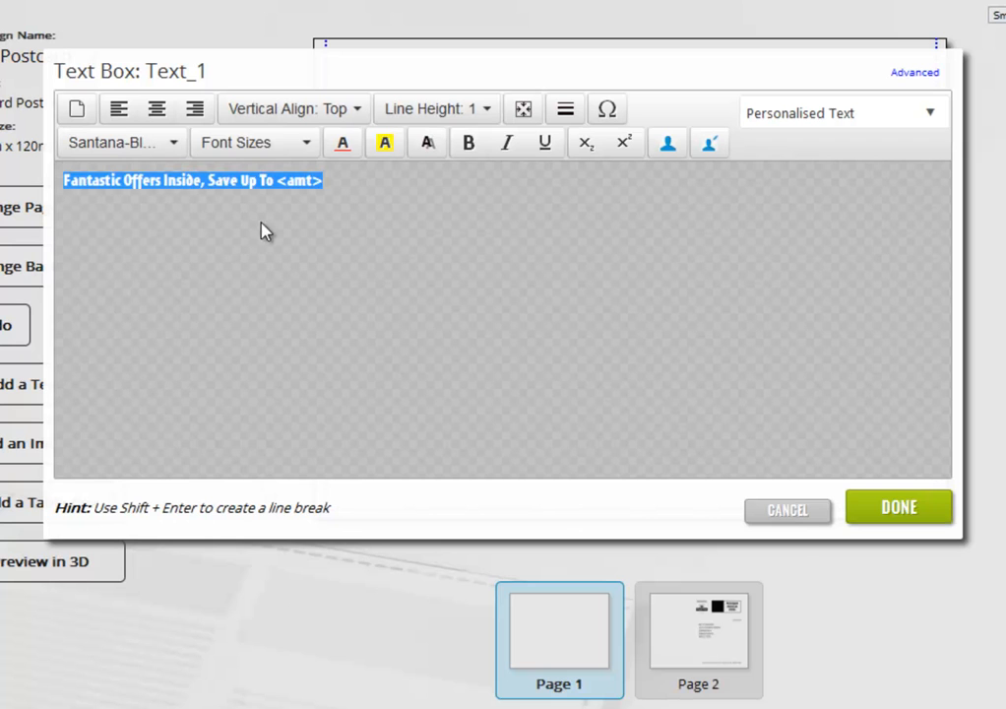
left_click(265, 146)
scroll(283, 473, "down", 3)
left_click(279, 469)
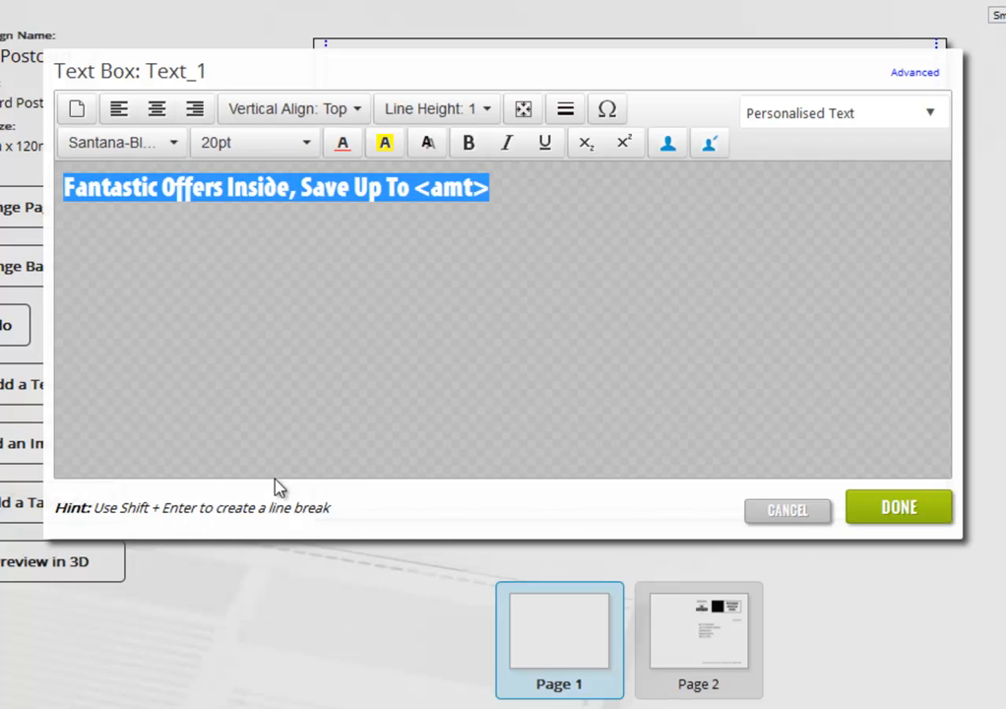
Colour the selected headline text blue (0051ff).
left_click(343, 145)
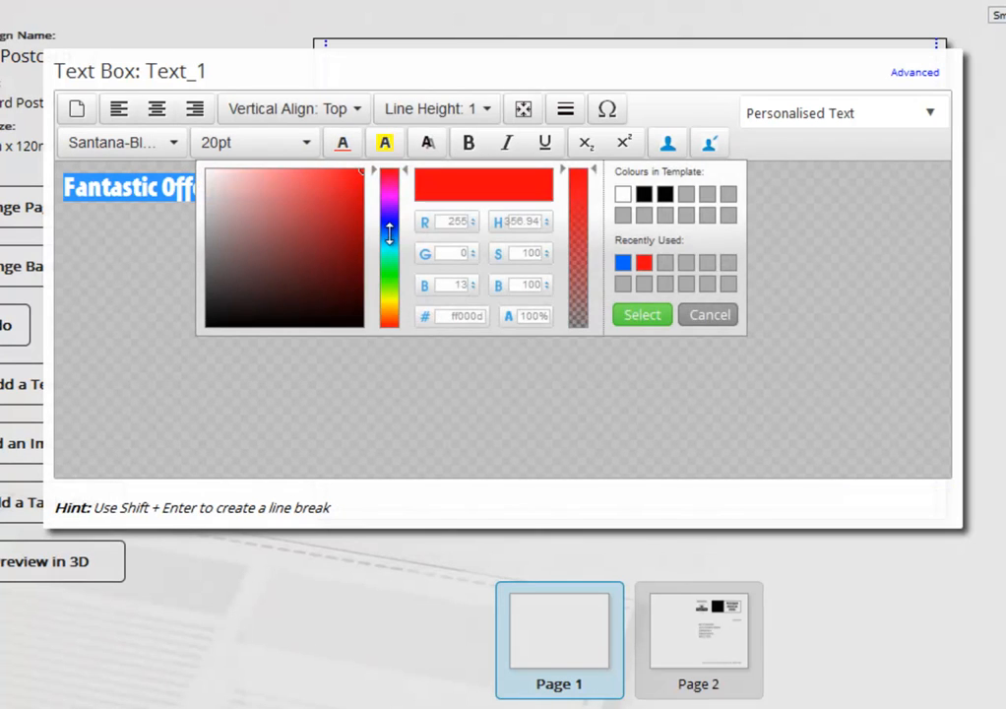
left_click_drag(394, 245, 390, 231)
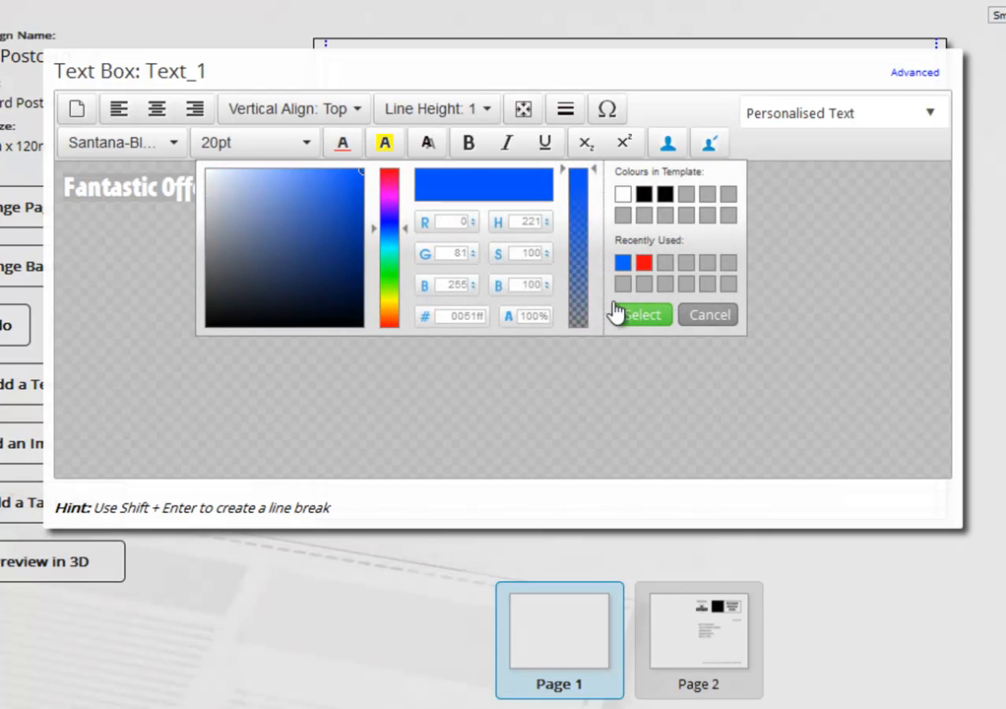
left_click(650, 320)
Recolour only the amt field at the end of the headline green.
left_click(433, 192)
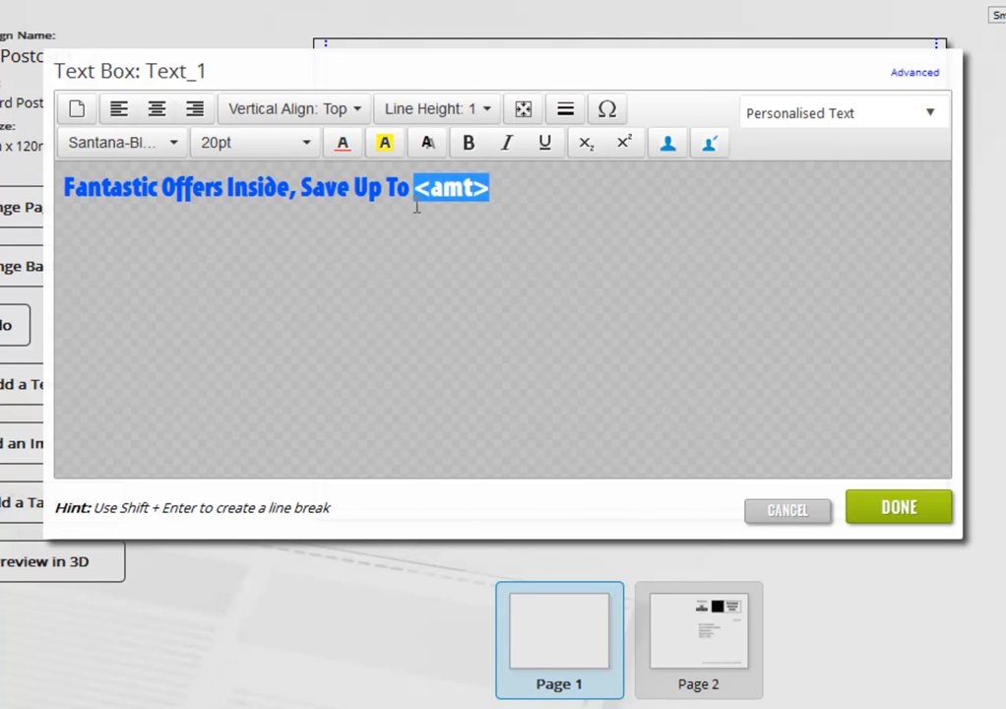
left_click(344, 147)
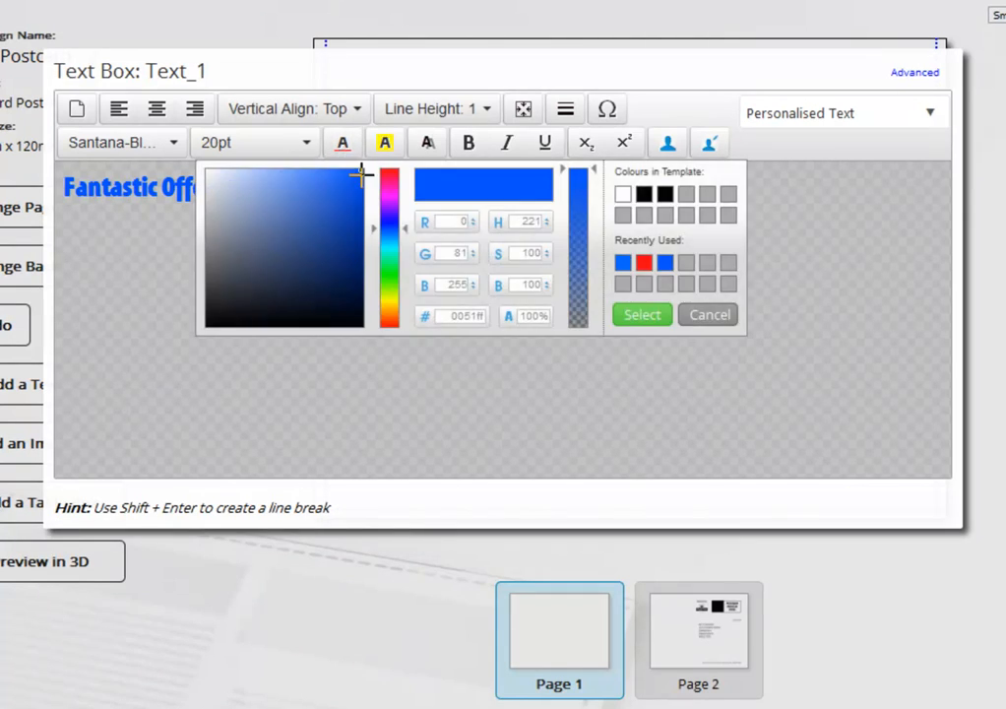
left_click_drag(391, 227, 387, 270)
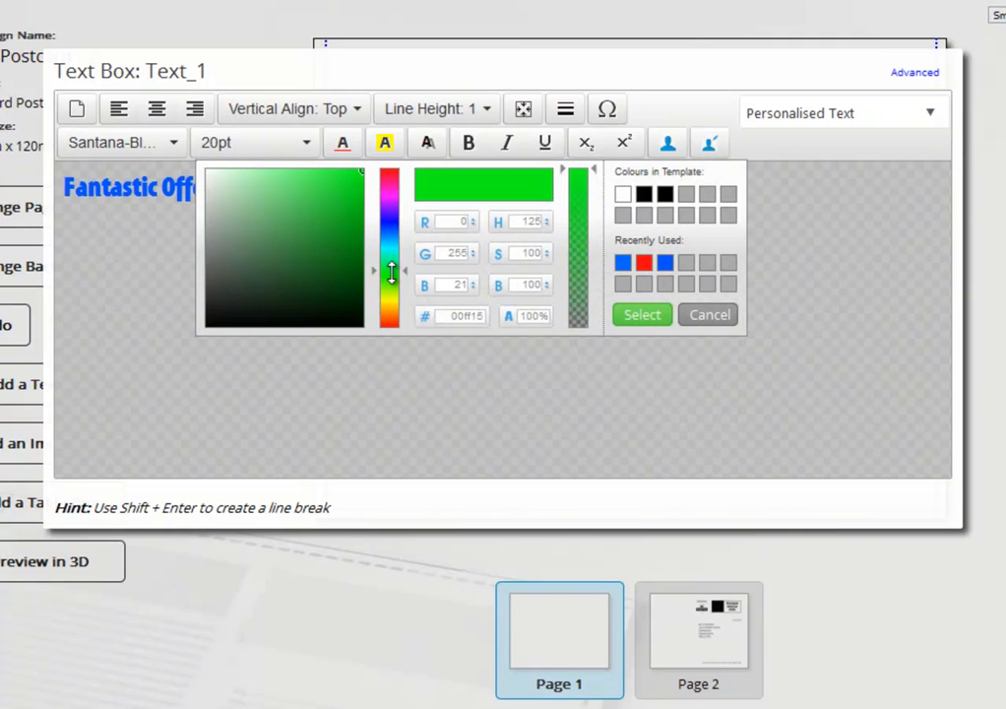
left_click(362, 204)
left_click(659, 330)
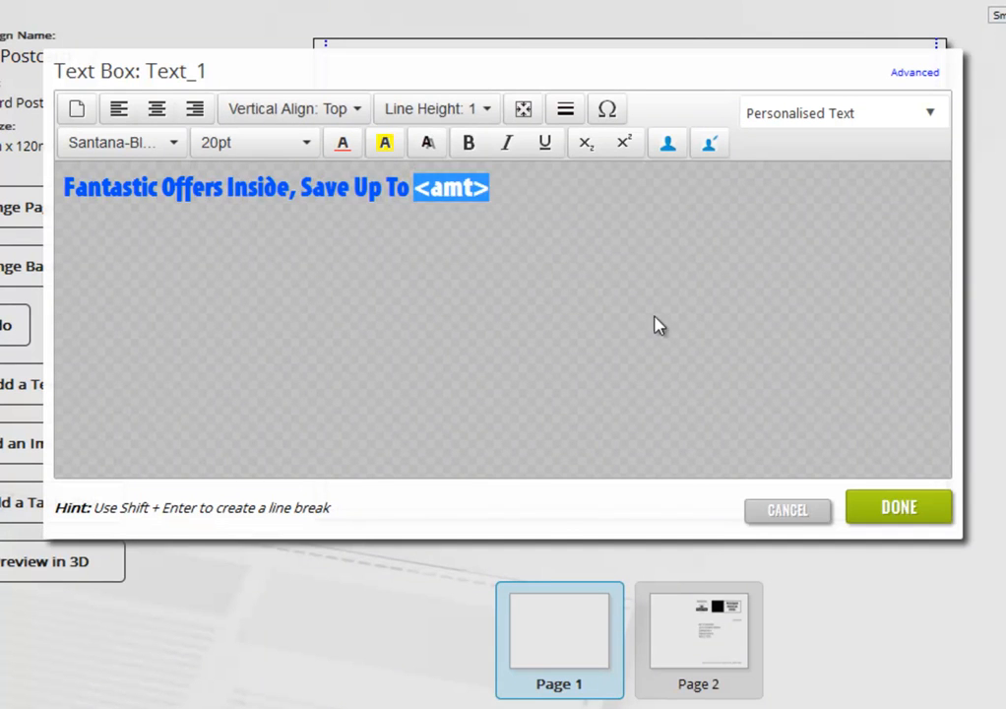
left_click(622, 213)
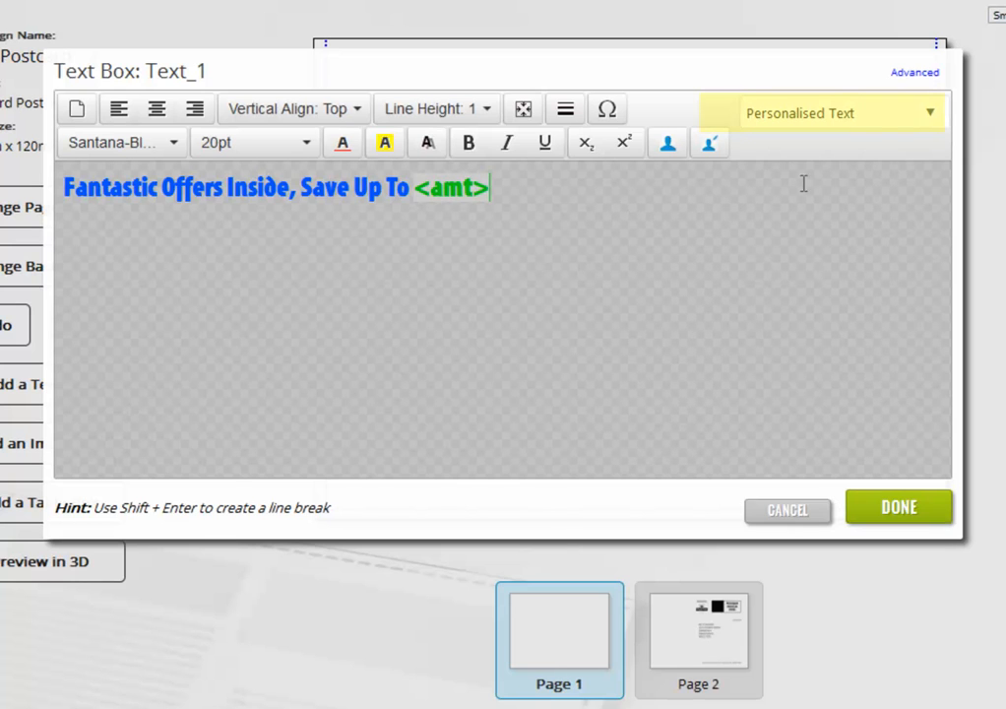
Switch to the alternate text and change its wording to "Fantastic Offers Inside, Savings Inside!".
left_click(902, 120)
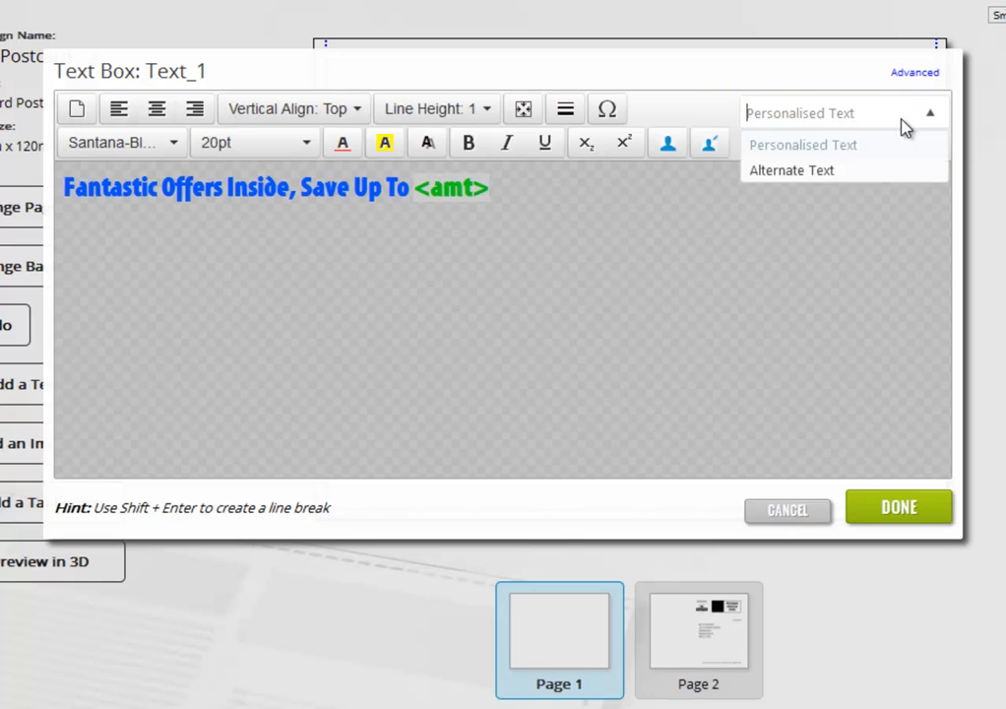
left_click(829, 172)
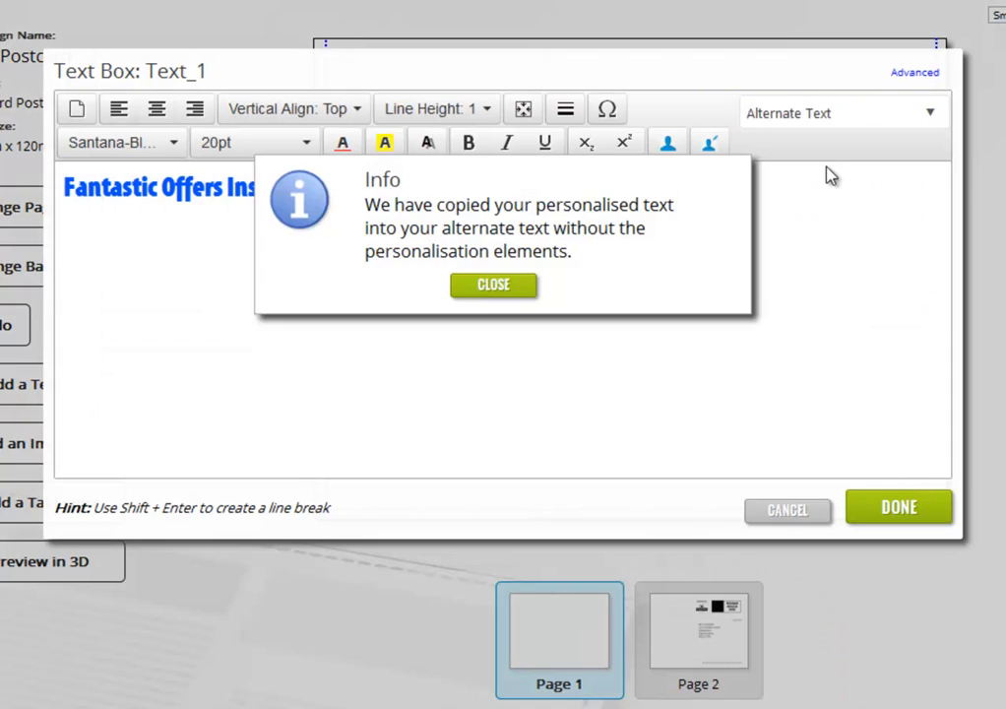
left_click(495, 285)
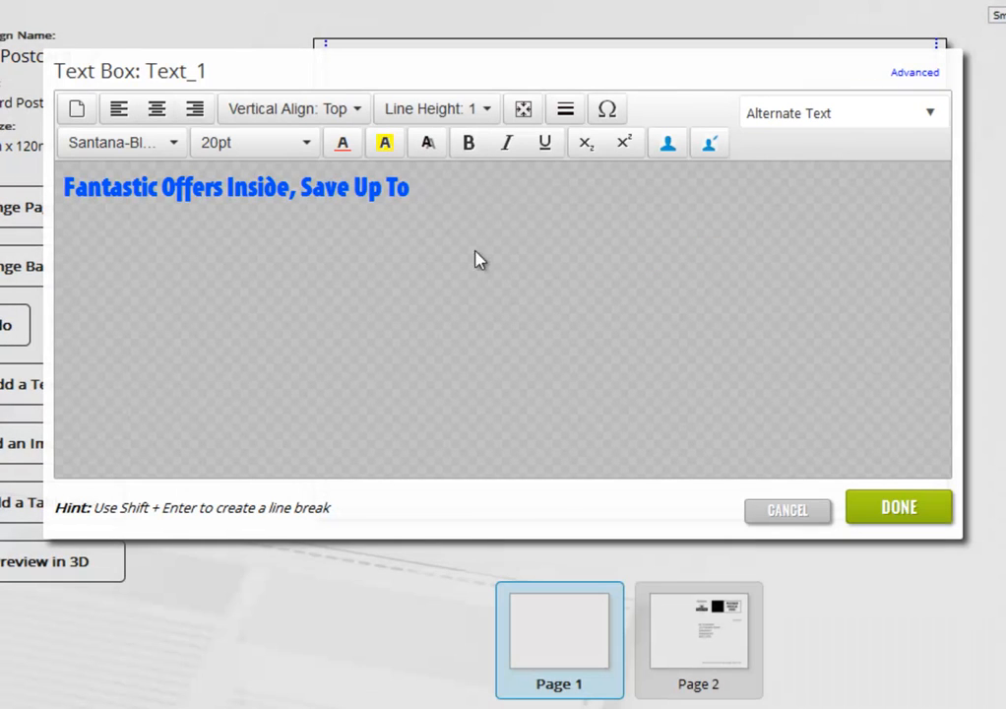
left_click_drag(337, 191, 478, 200)
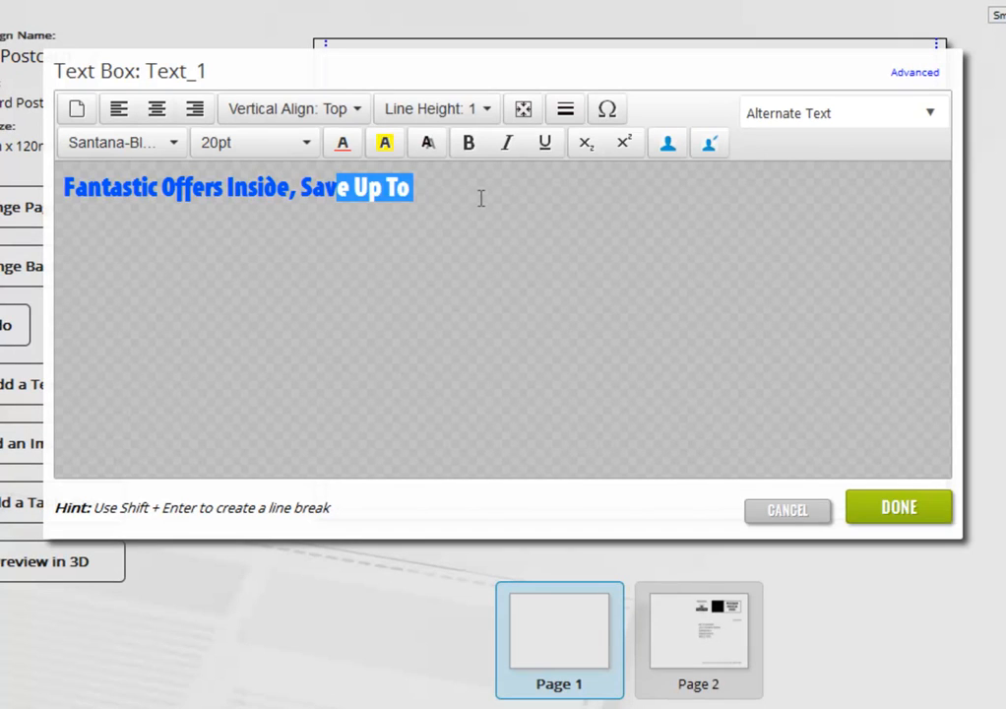
type("ings Inside!")
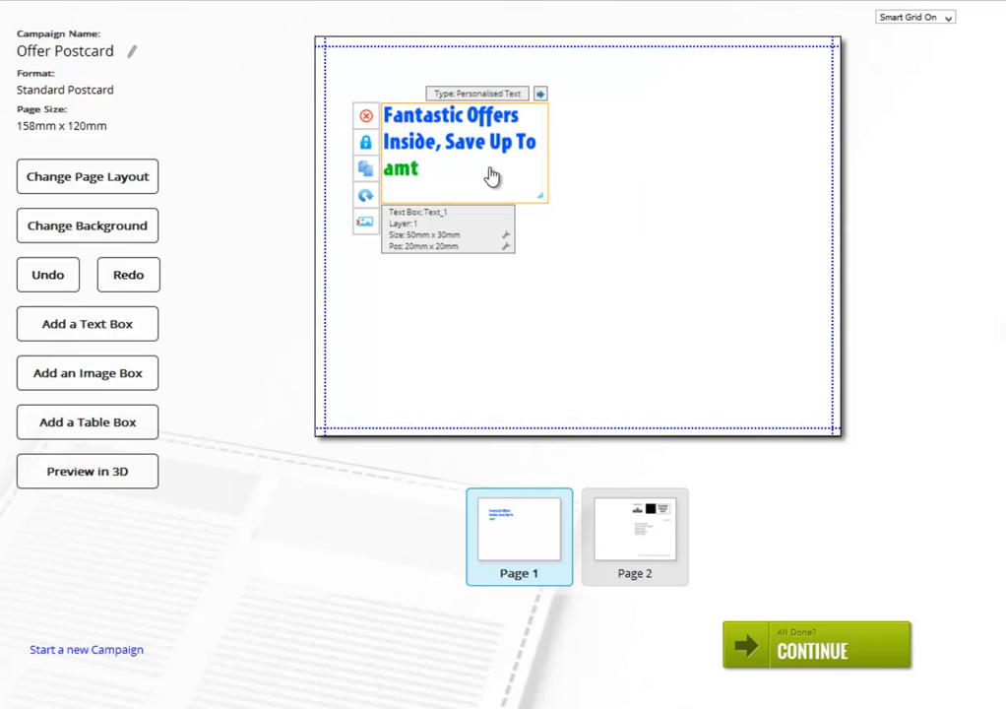
Resize the headline text box on page 1 to about 137 mm x 21 mm.
left_click_drag(541, 196, 831, 160)
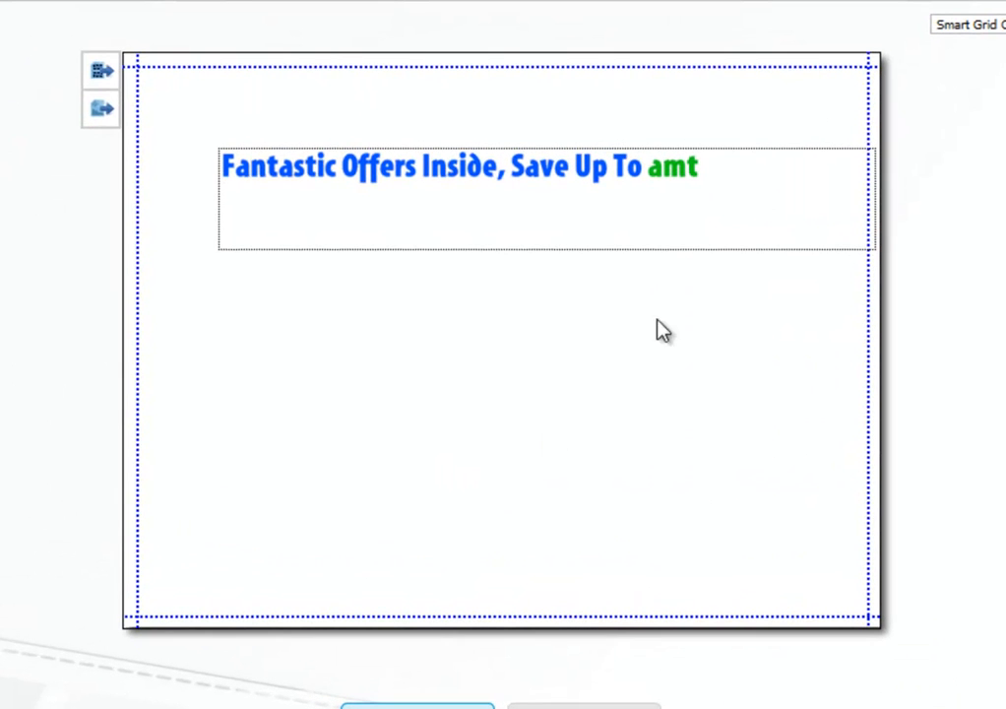
View the headline box's alternate text on the page and return to its personalised text.
mouse_move(680, 242)
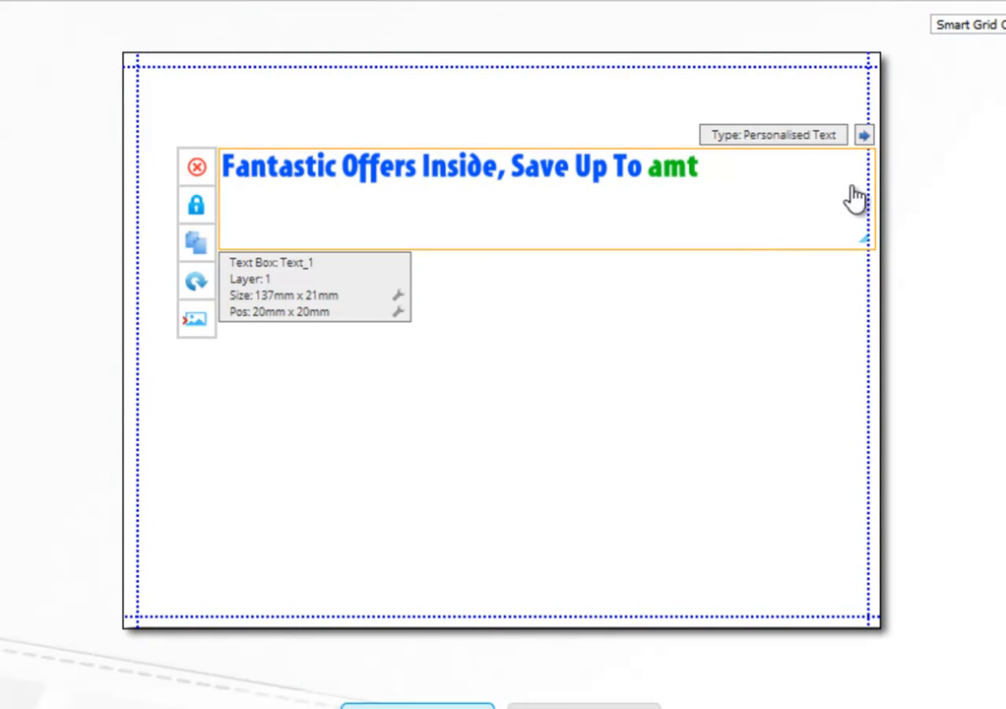
left_click(864, 137)
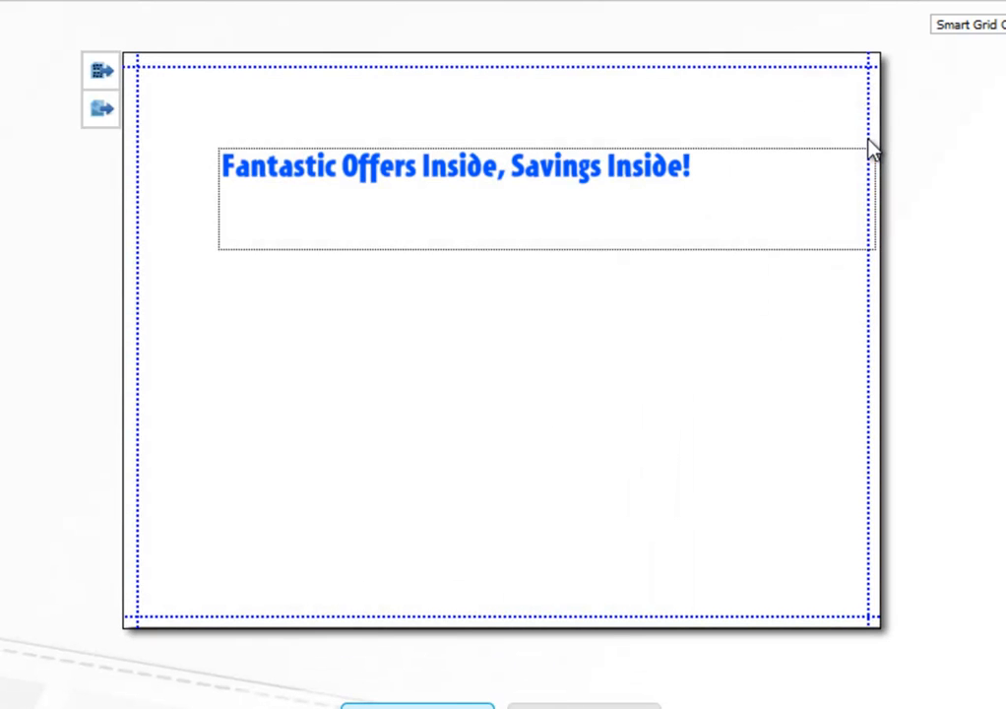
mouse_move(856, 156)
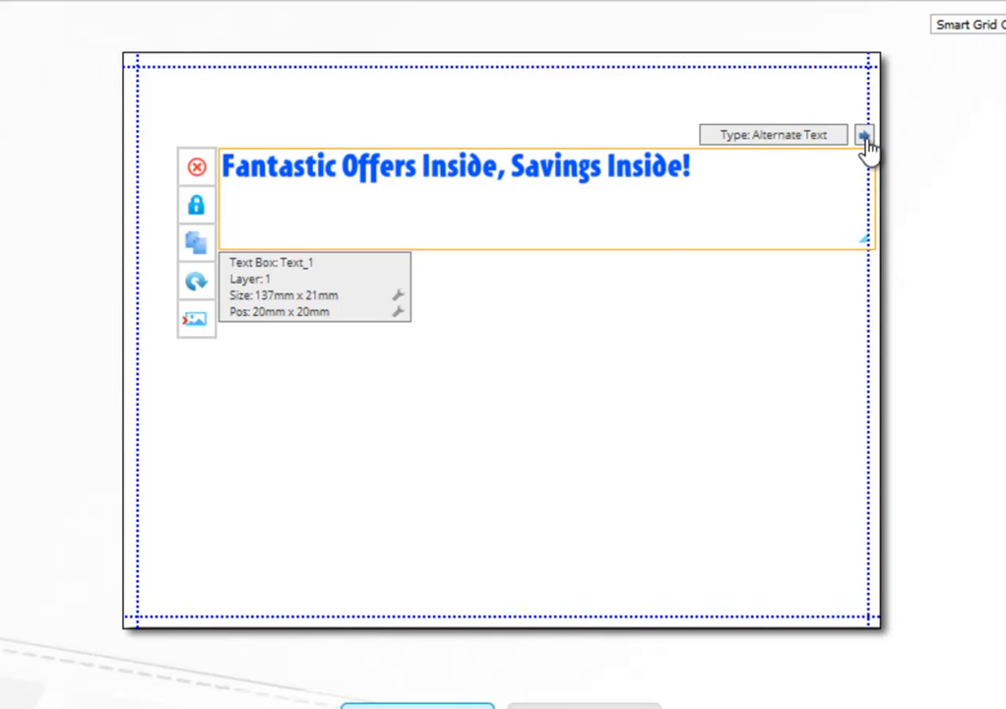
left_click(865, 138)
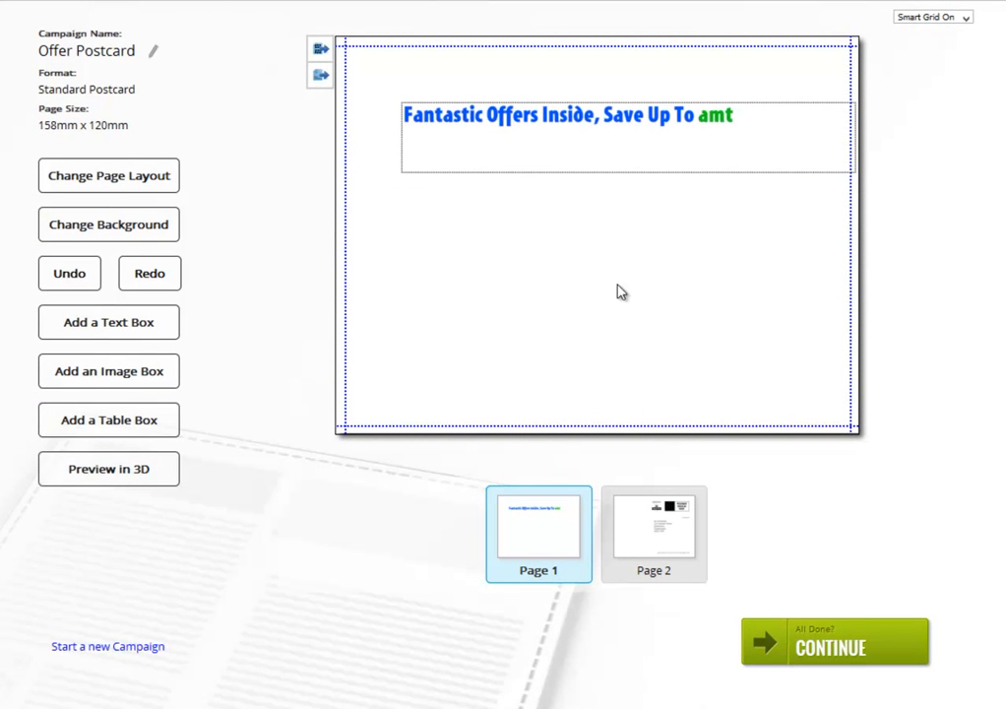
Preview the postcard in 3D with the Personalised Default version of the text.
left_click(137, 482)
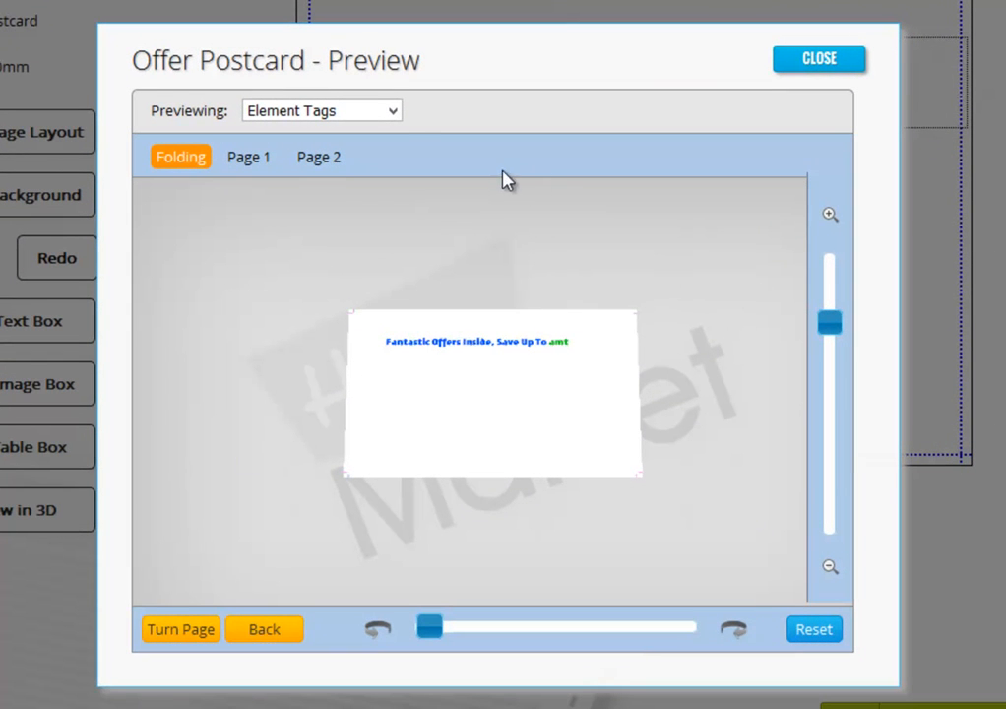
left_click(393, 115)
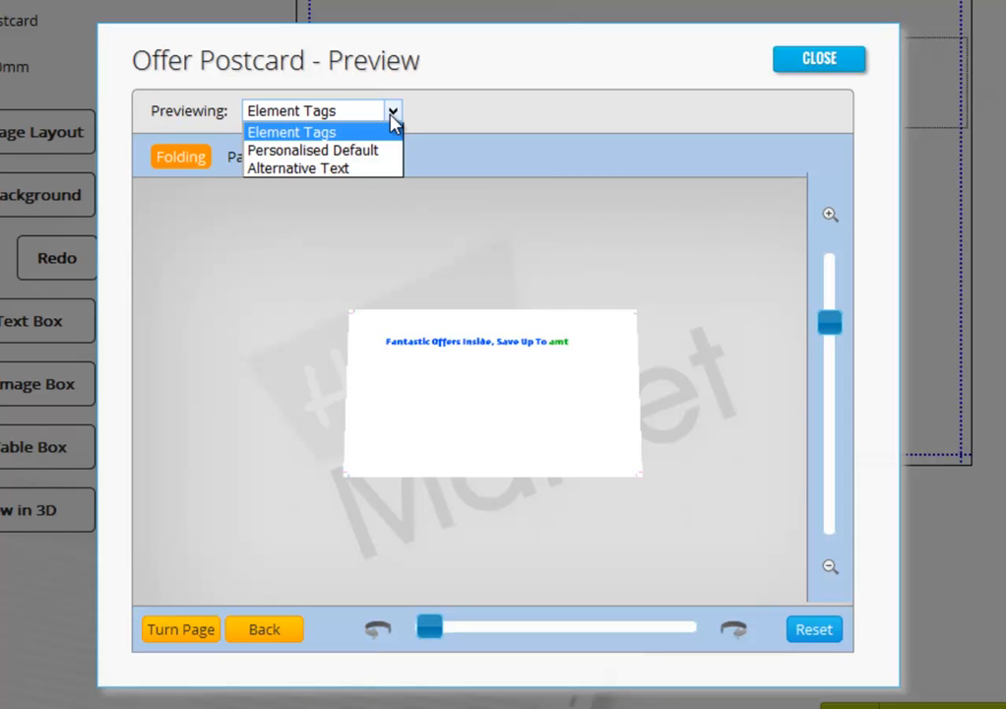
left_click(380, 152)
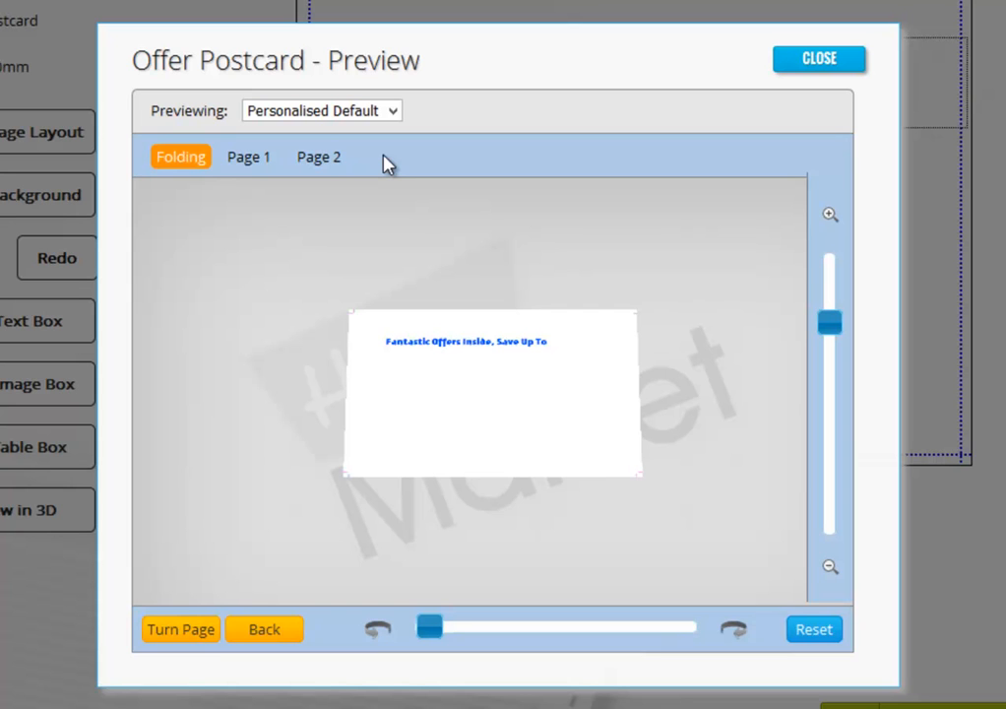
Preview the postcard with its Alternative Text version enlarged, and close the preview.
left_click(388, 113)
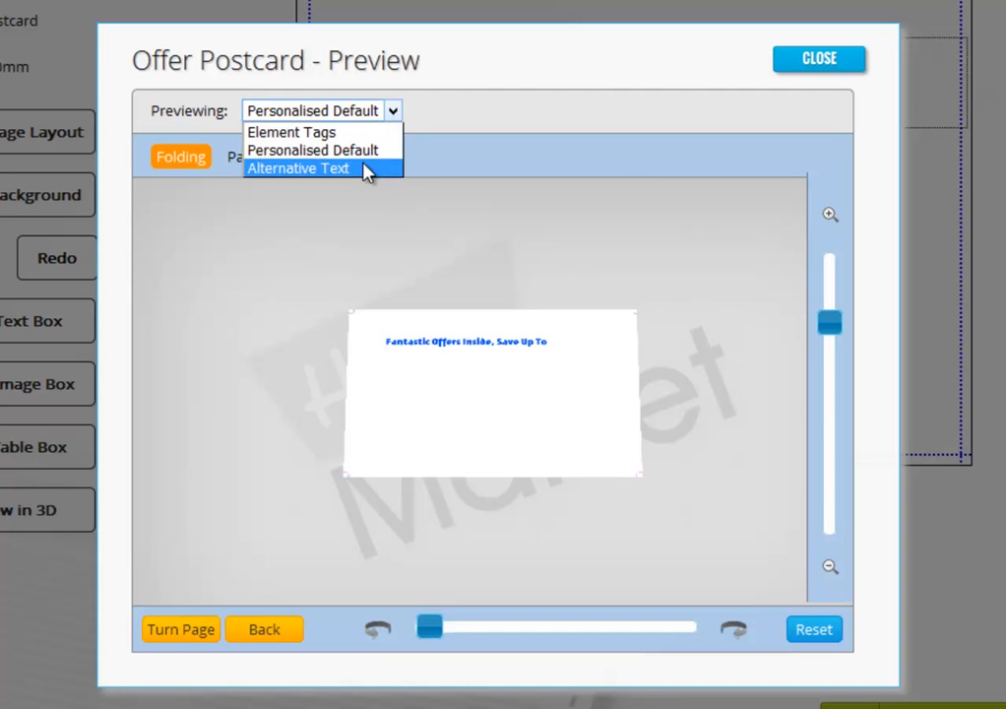
left_click(366, 169)
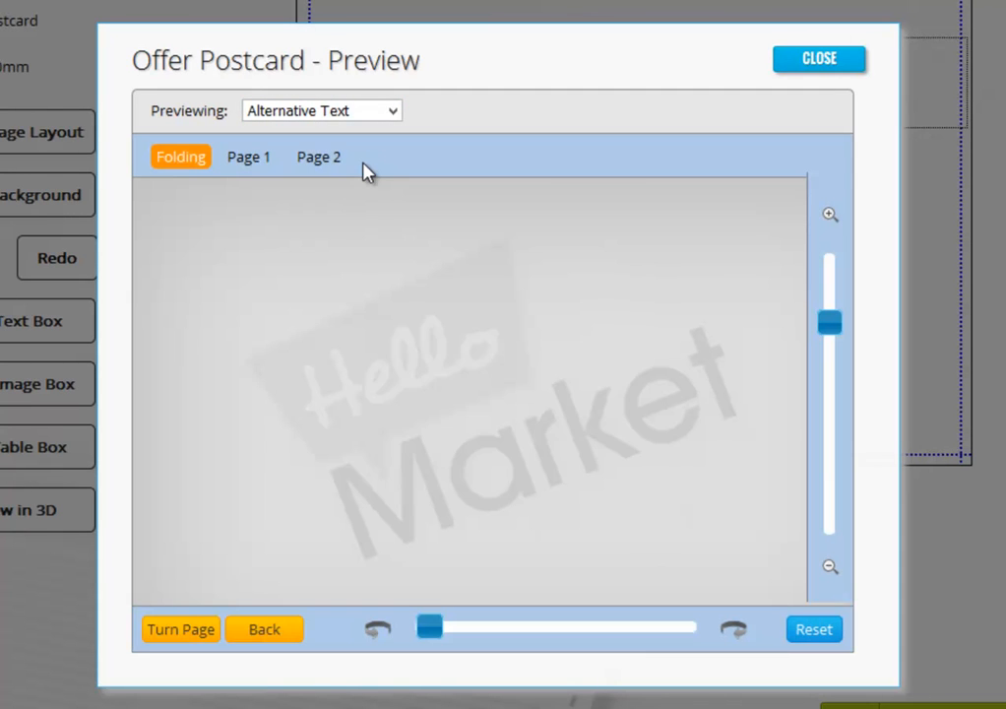
left_click_drag(833, 313, 827, 242)
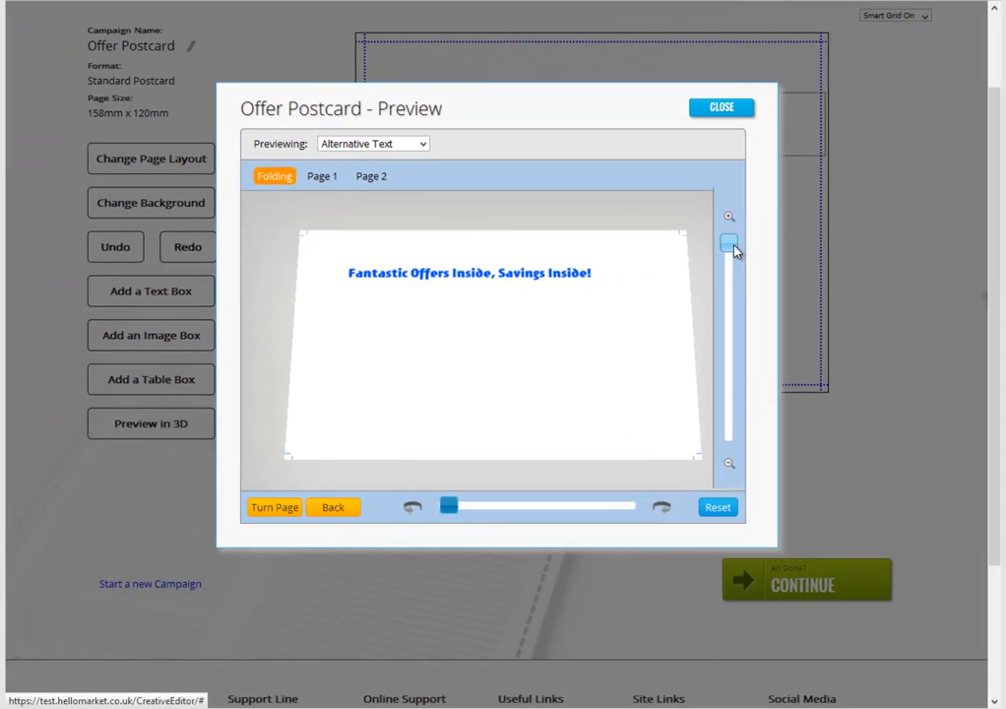
left_click(721, 111)
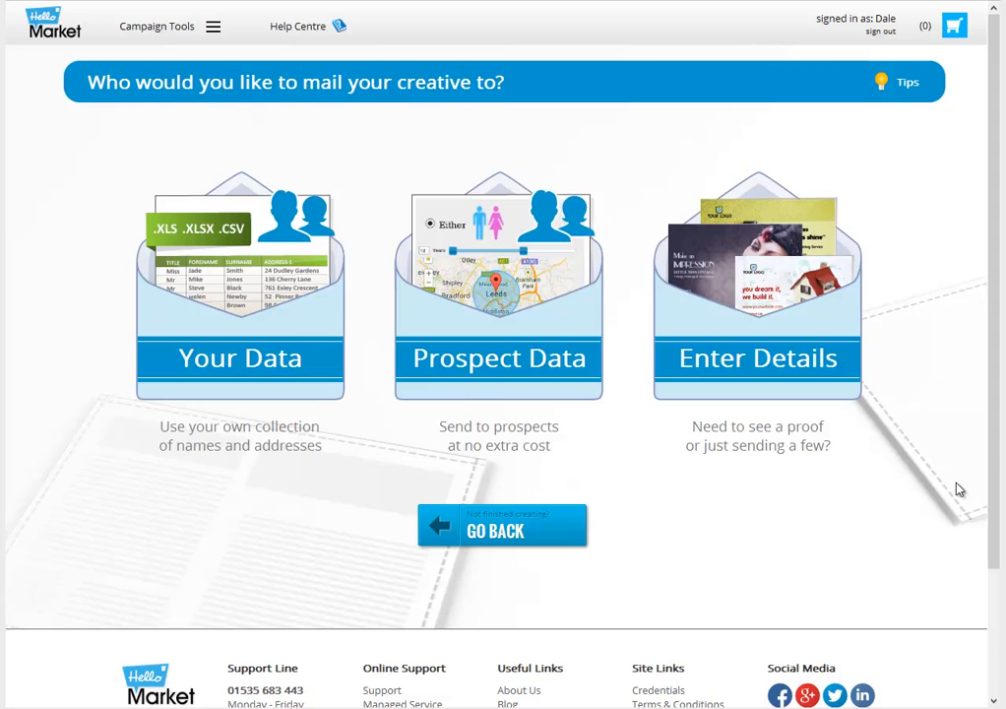
Upload OfferData.xlsx from the Data folder as your own mailing data for the campaign.
mouse_move(261, 292)
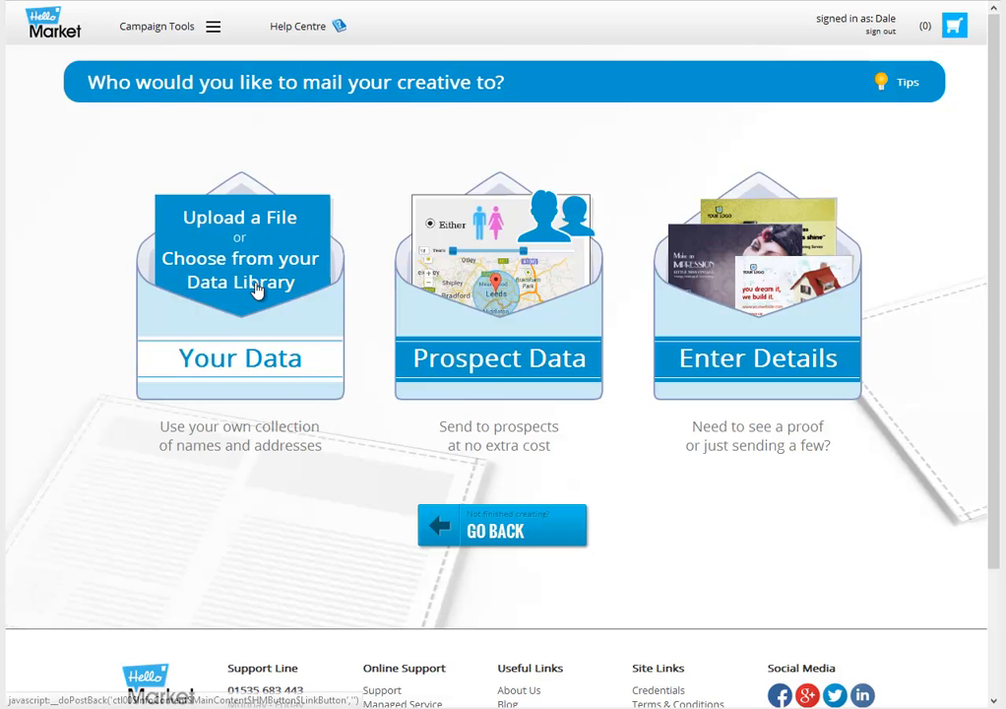
left_click(261, 221)
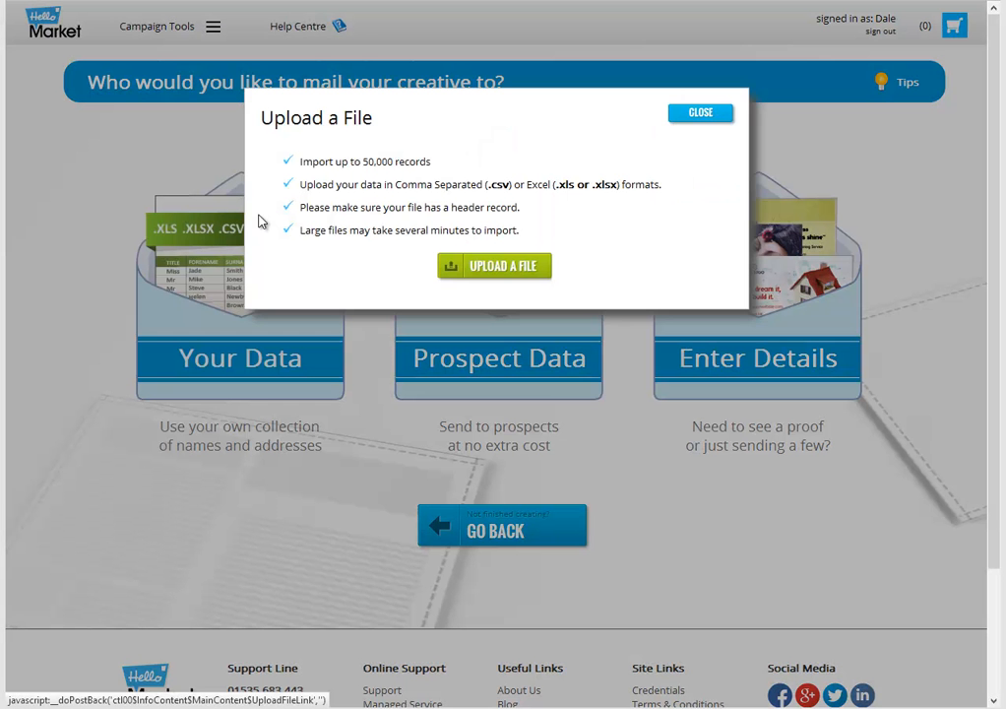
left_click(512, 274)
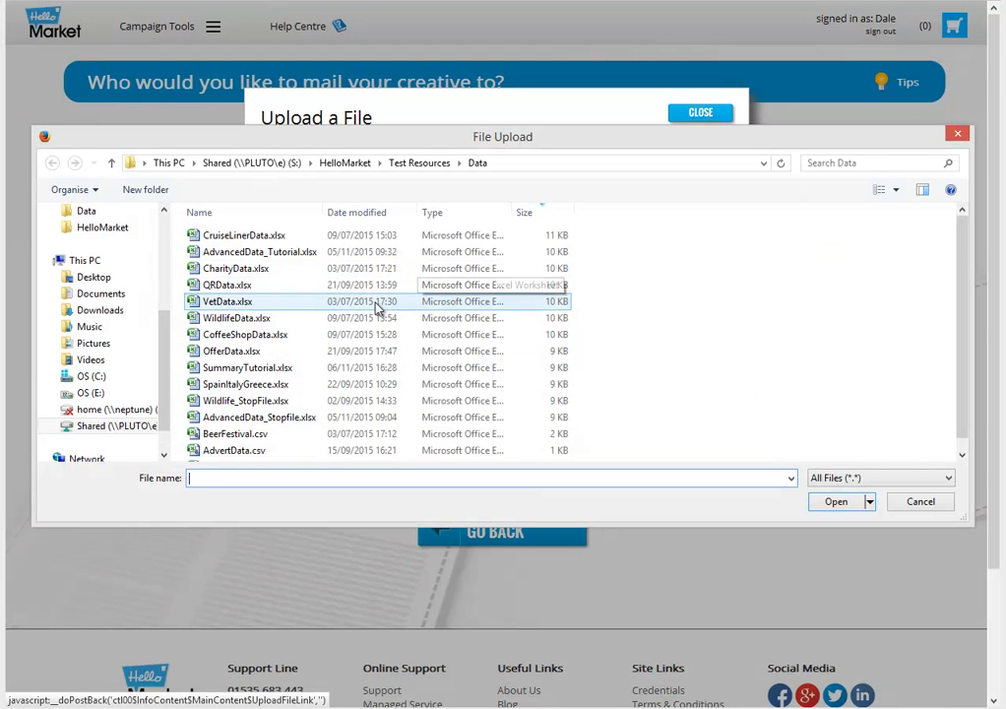
double_click(236, 351)
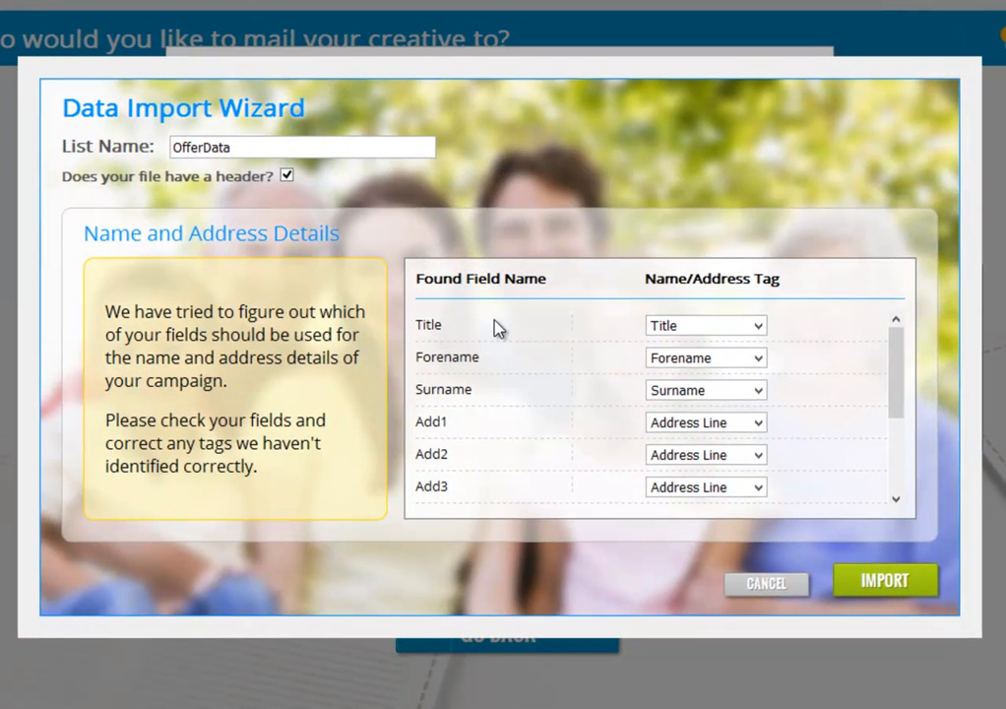
Check the name and address tags of all found fields and import the OfferData list, leaving Offer Amount as N/A.
left_click_drag(905, 344, 888, 325)
left_click_drag(896, 349, 901, 444)
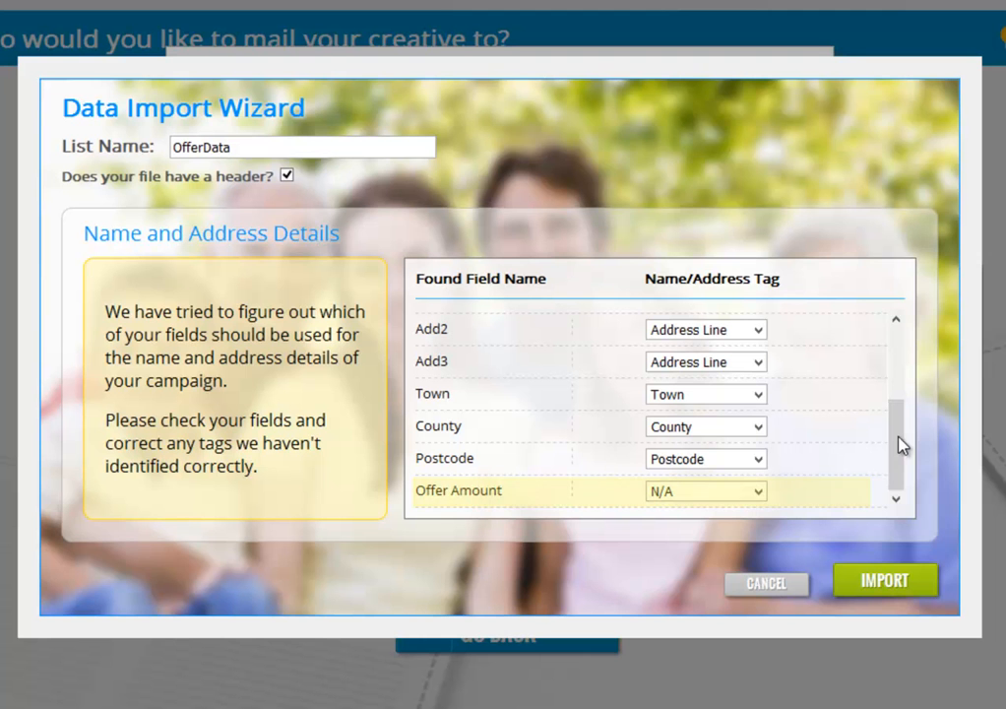
left_click(759, 491)
left_click(758, 491)
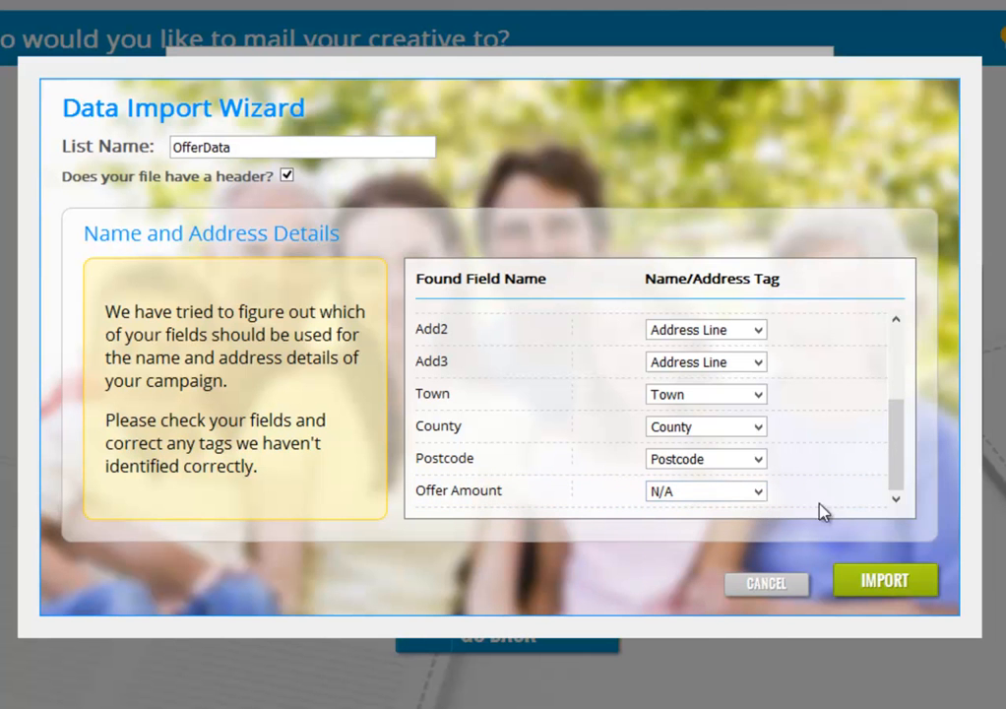
left_click(889, 589)
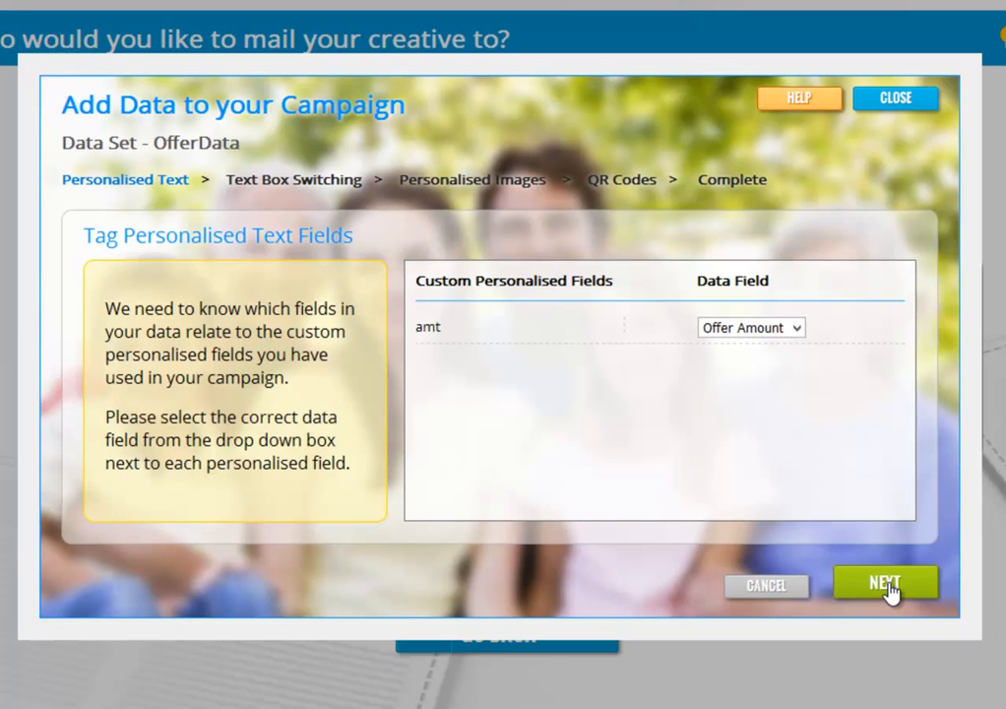
Match the custom amt field to the Offer Amount data field, add OfferData to the campaign and continue to the campaign summary.
left_click(800, 328)
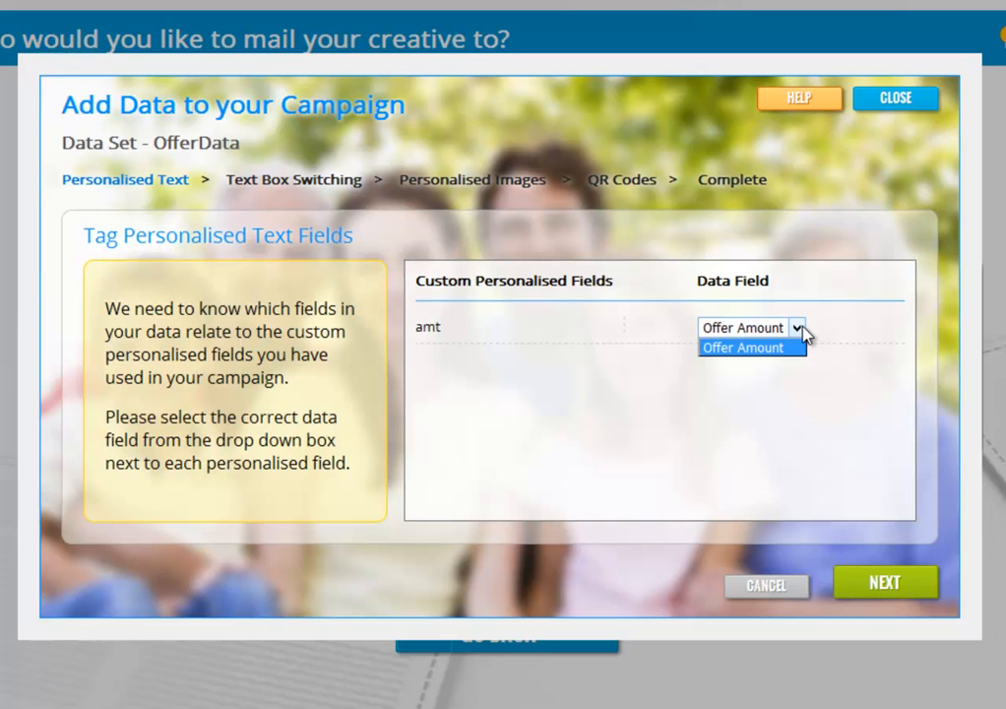
left_click(801, 333)
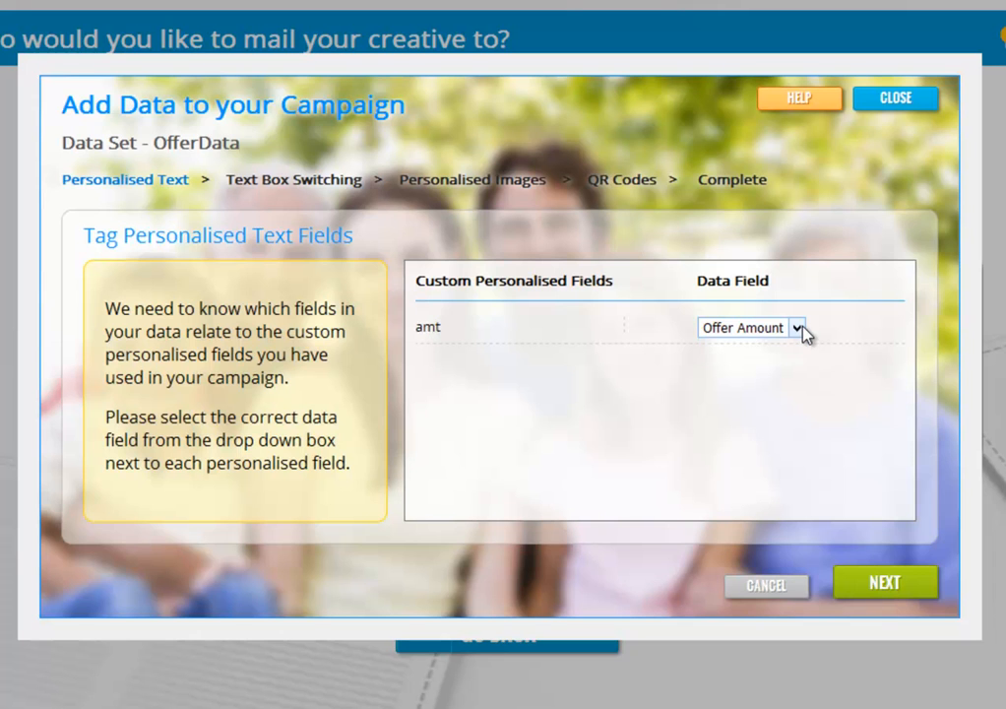
left_click(887, 588)
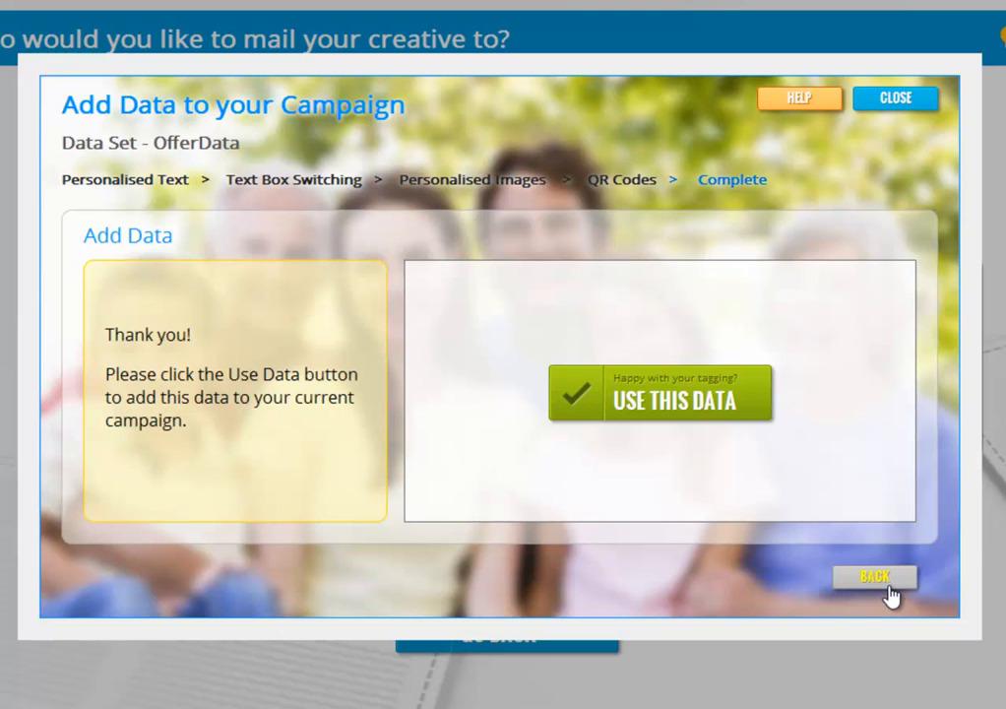
left_click(671, 414)
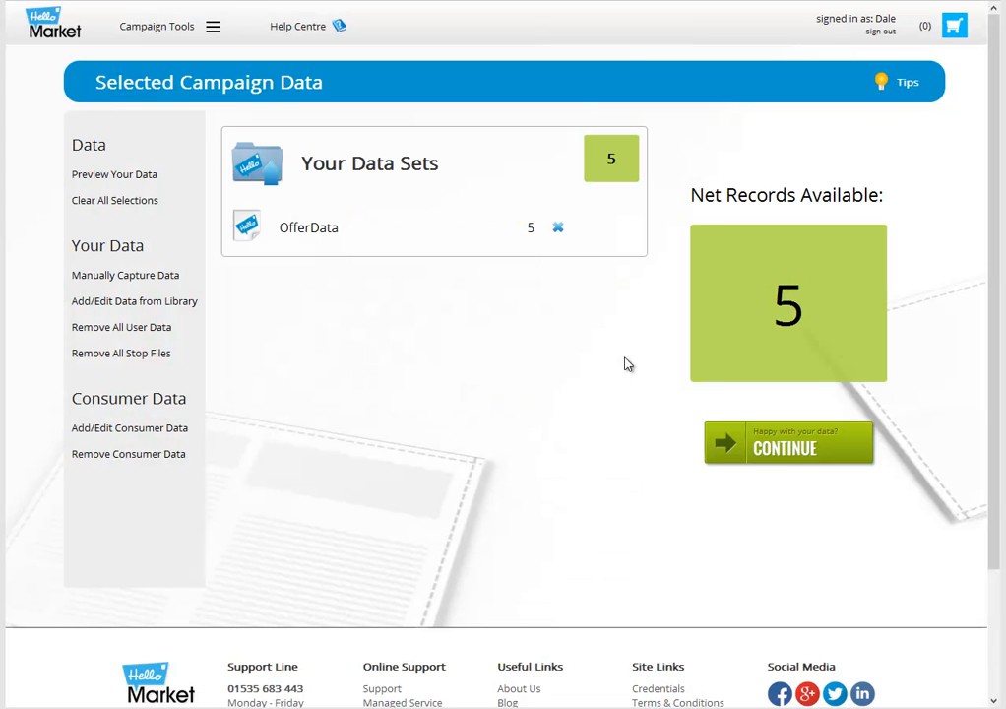
left_click(778, 445)
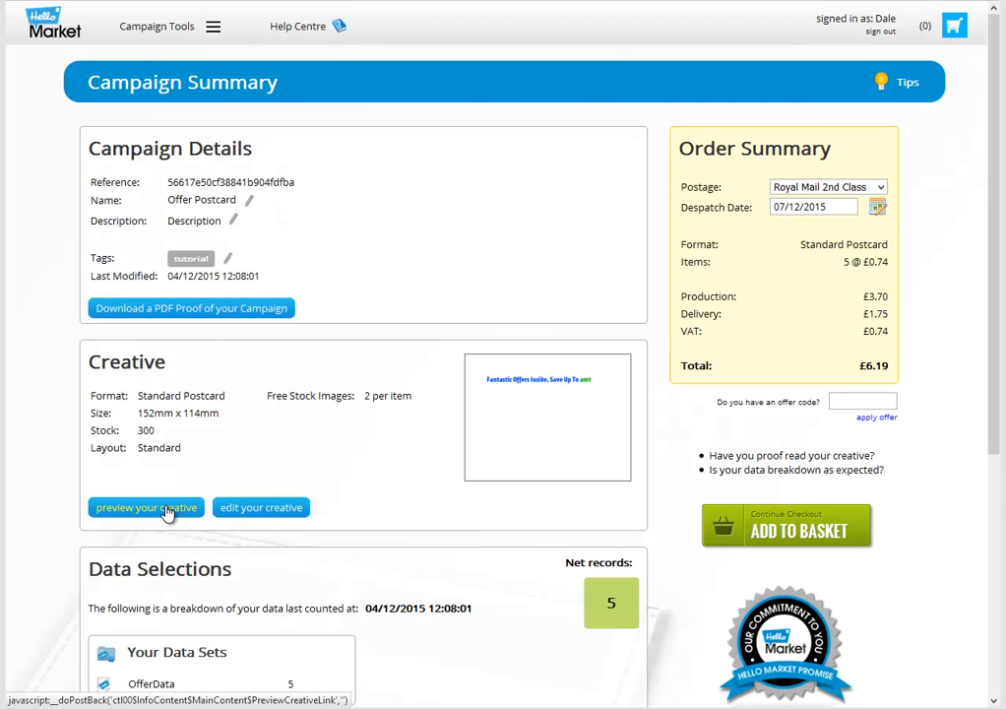
Preview the creative from the campaign summary with Live User Data, enlarged, for records 1 to 5, and close the preview.
left_click(167, 511)
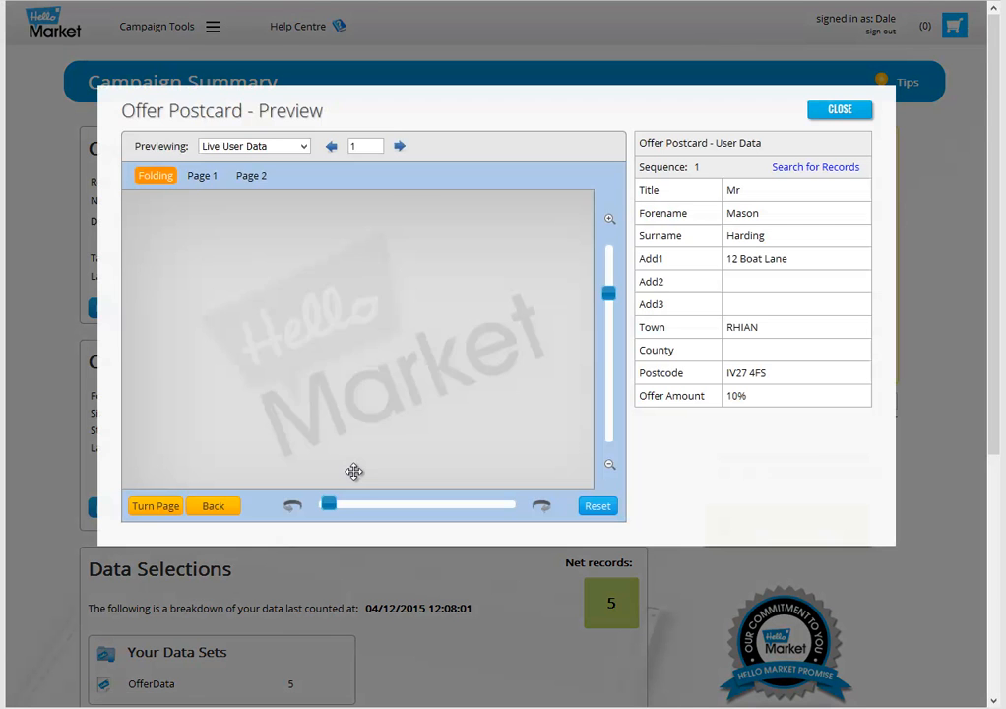
left_click_drag(608, 295, 600, 241)
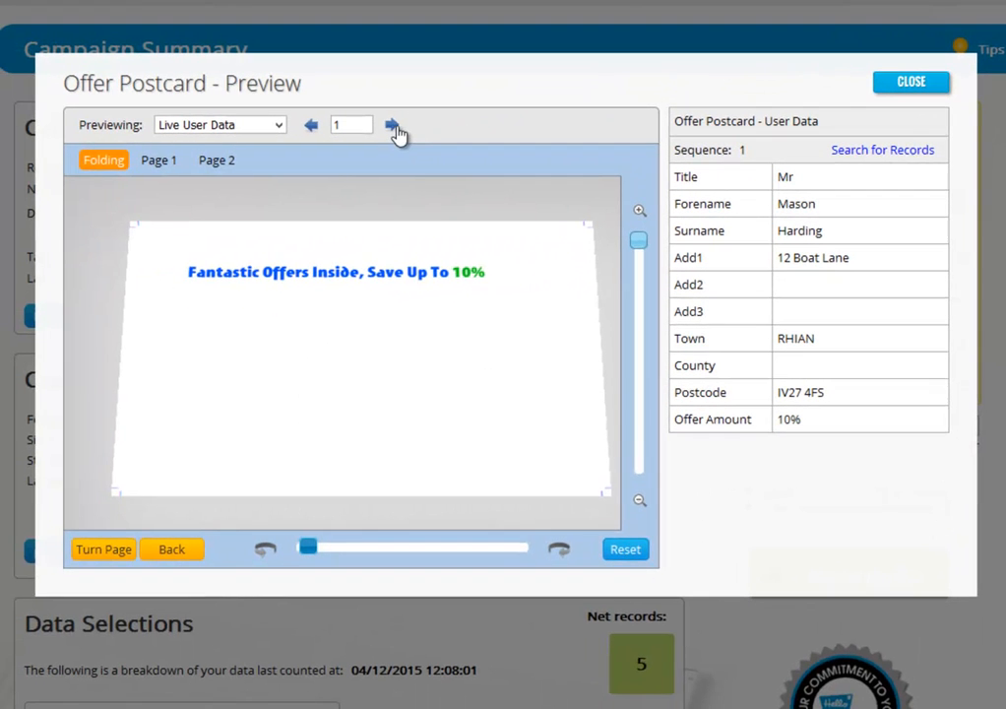
left_click(395, 128)
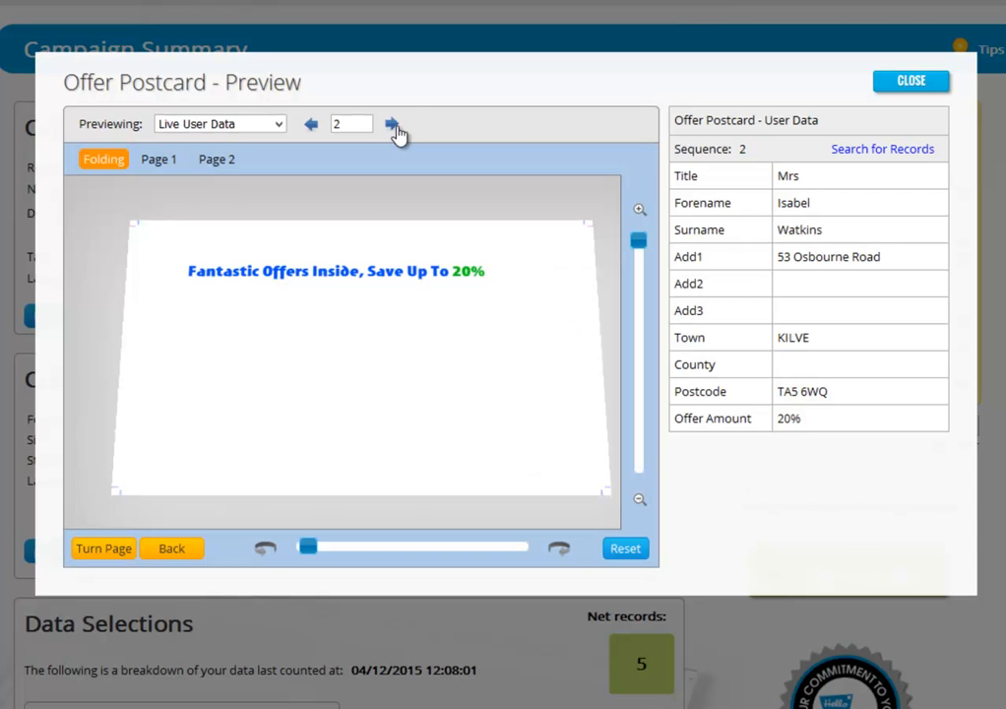
left_click(395, 128)
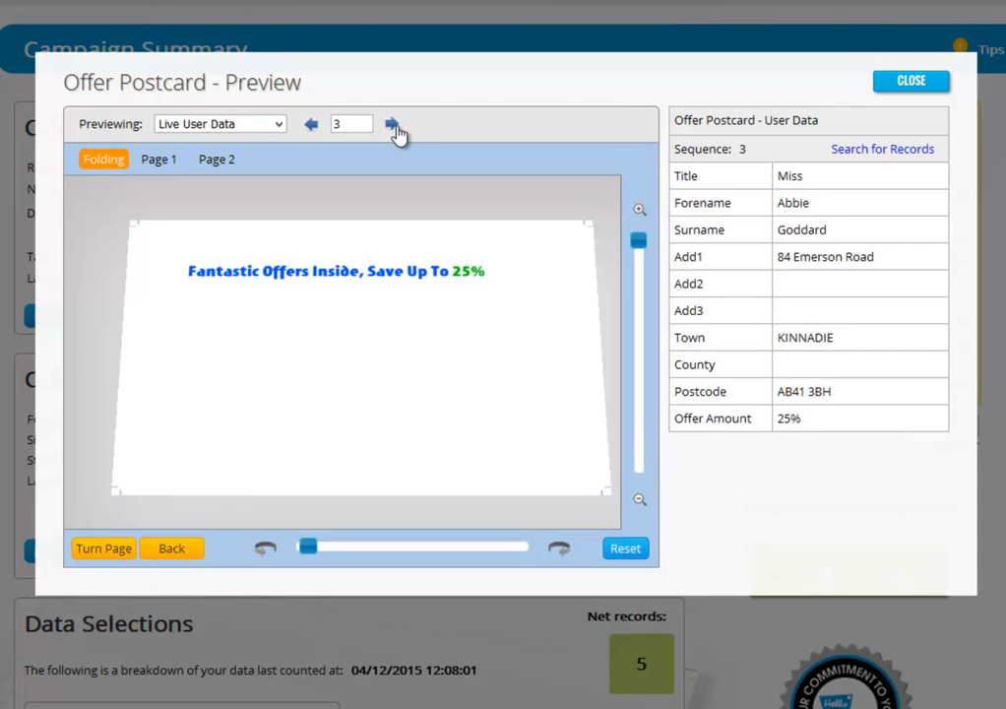
left_click(395, 128)
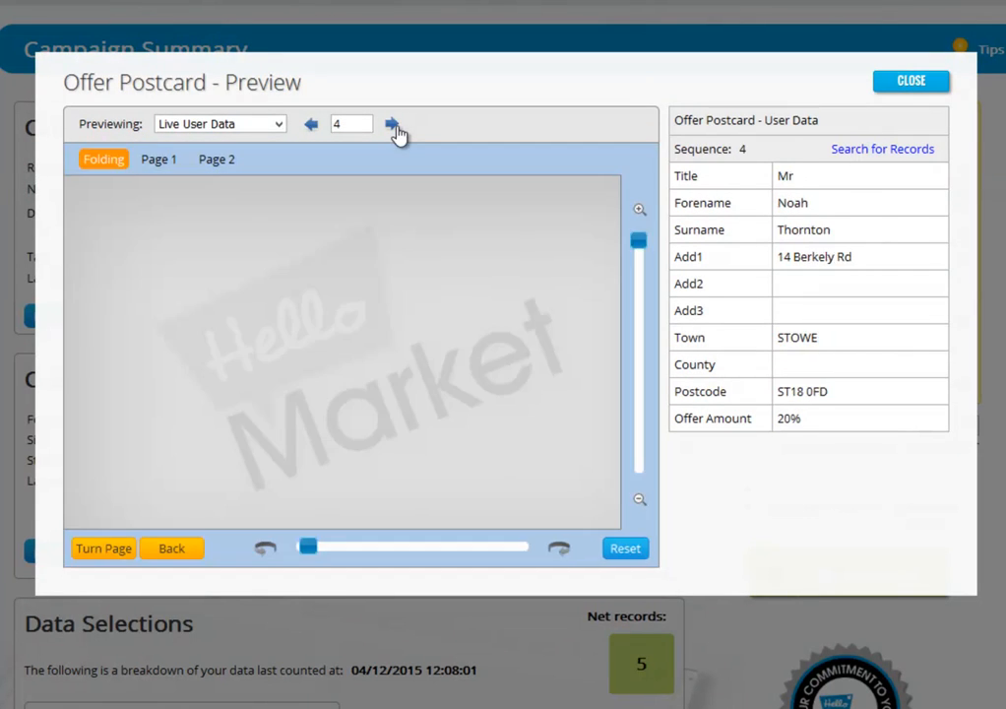
left_click(395, 128)
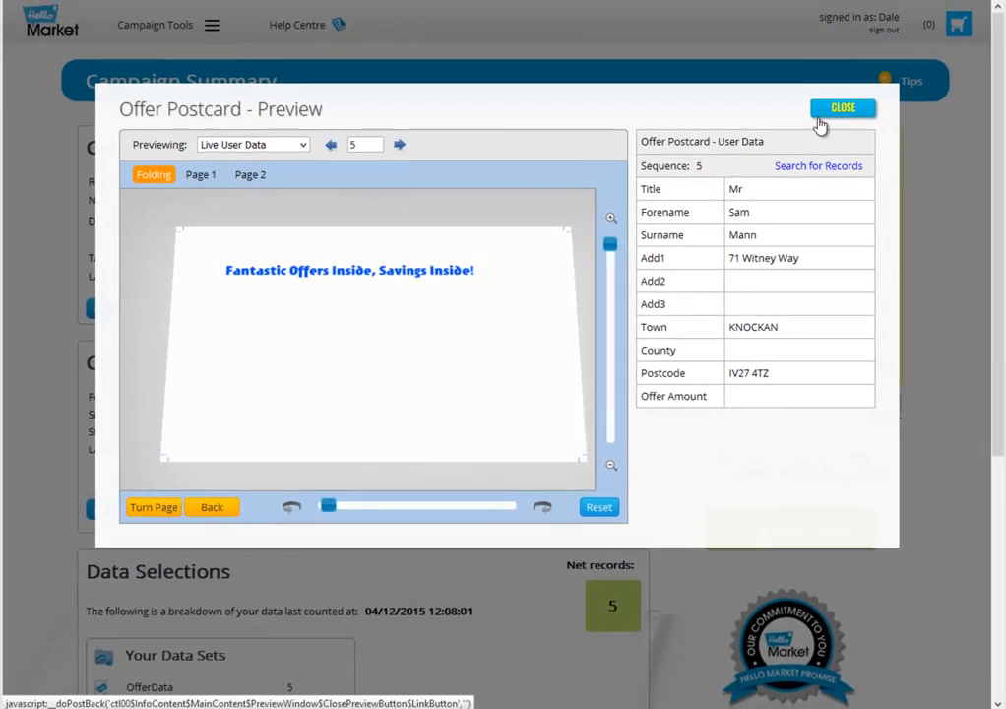
left_click(845, 108)
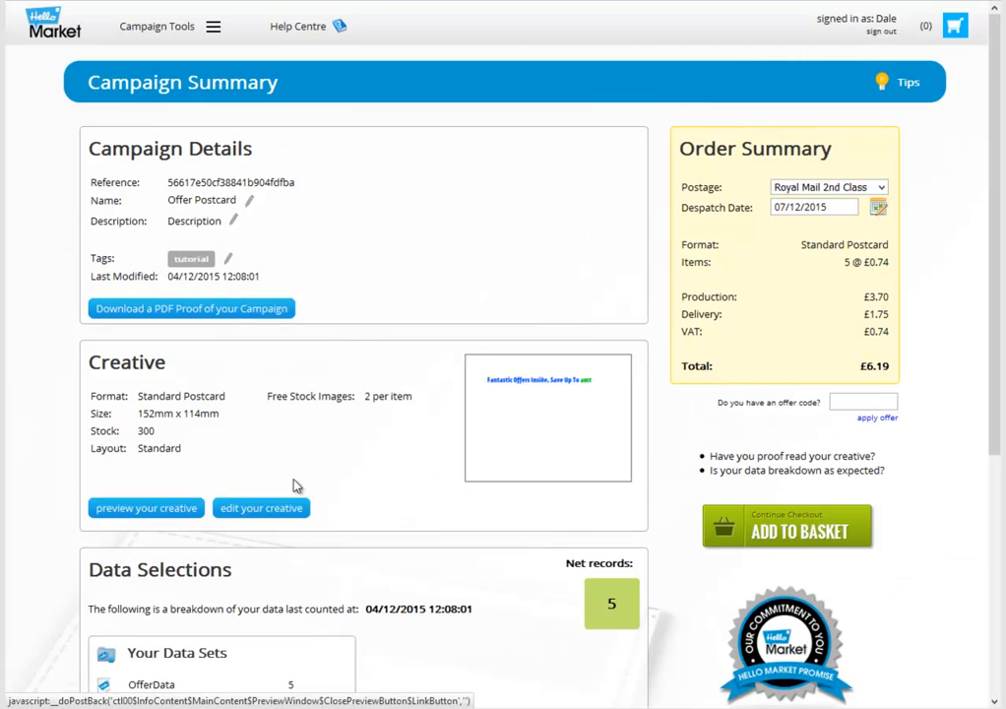
Reopen the creative for editing and preview it in 3D with Live User Data, enlarged, stepping from record 1 to 4.
left_click(282, 508)
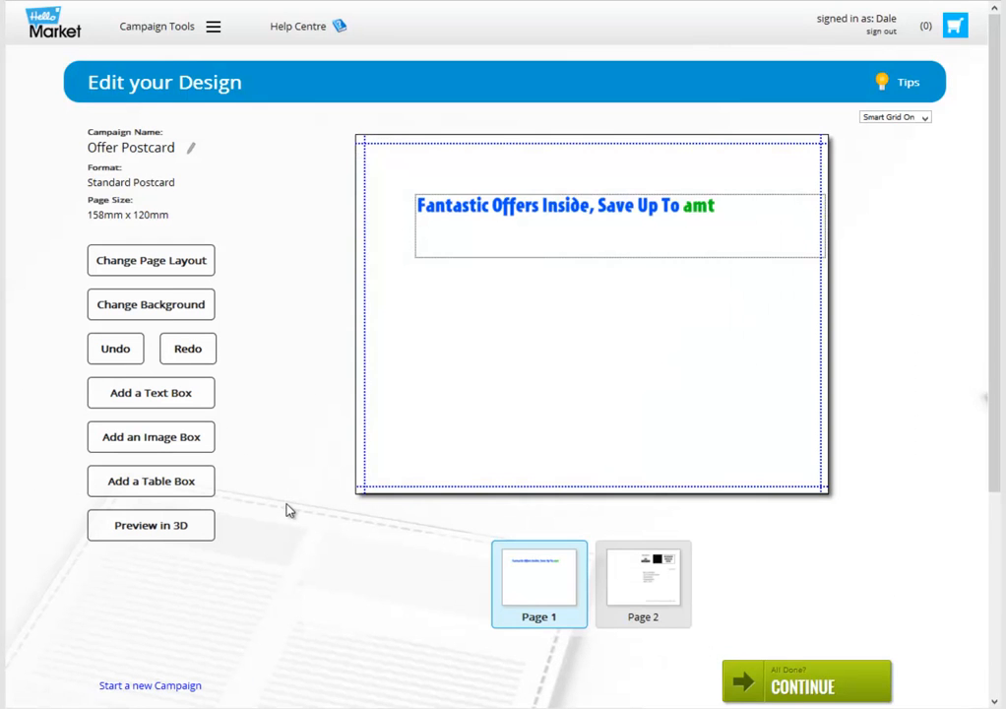
left_click(209, 522)
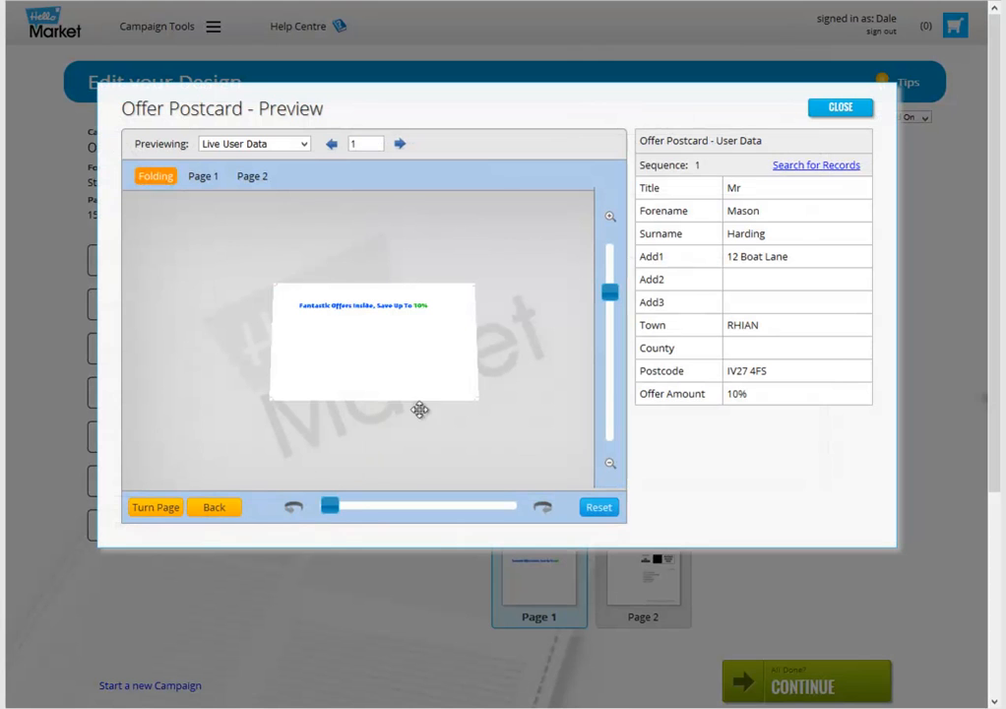
left_click_drag(608, 292, 501, 213)
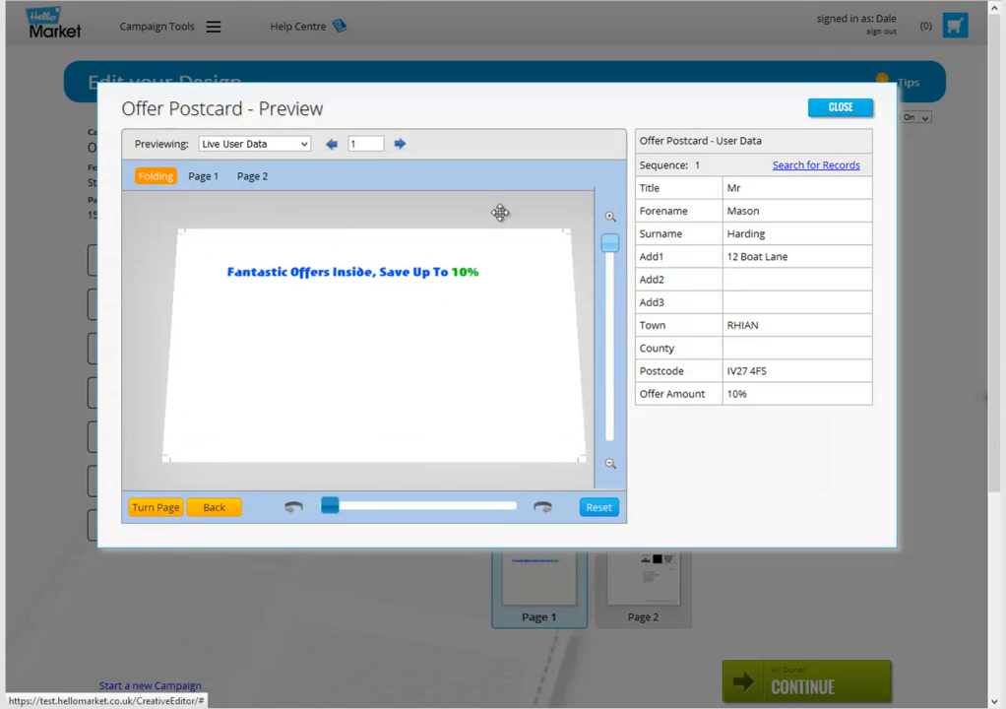
left_click(402, 145)
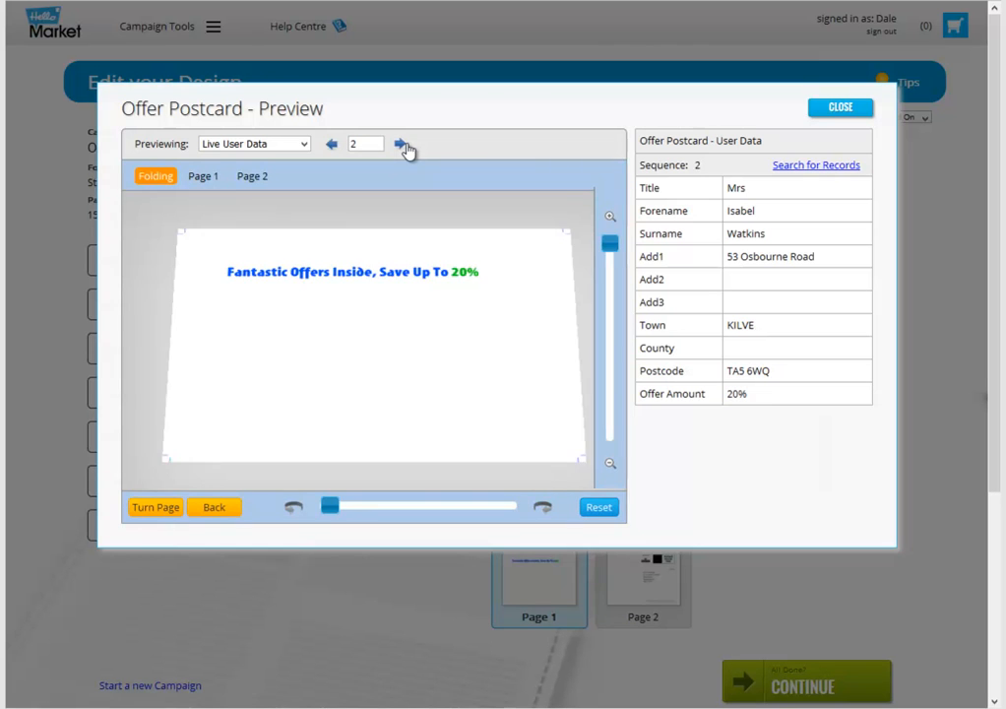
left_click(402, 145)
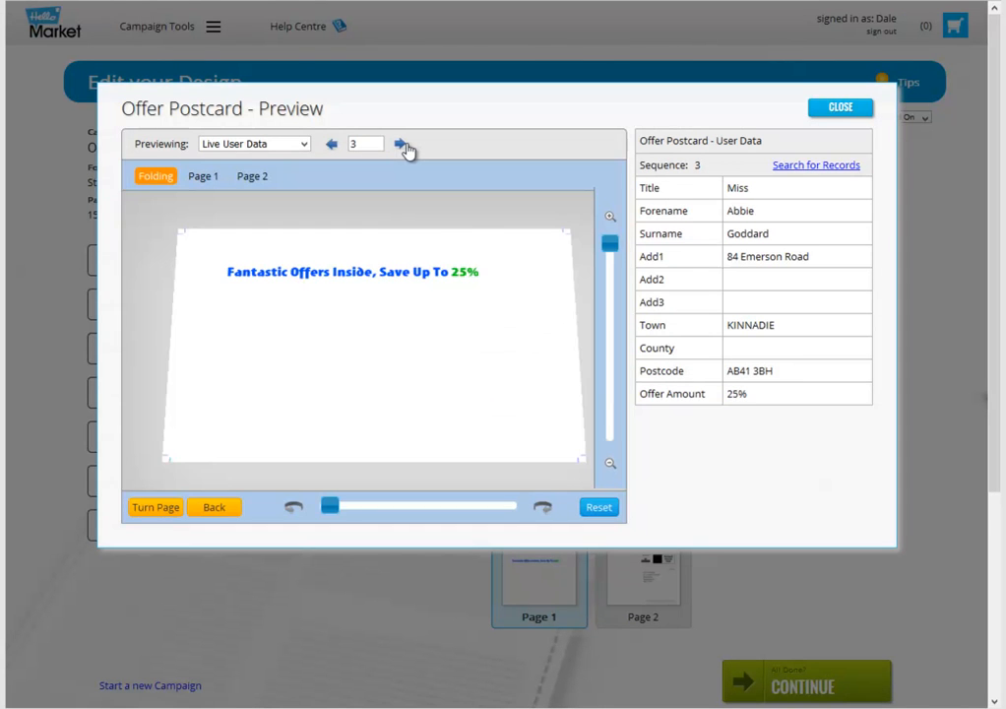
left_click(403, 145)
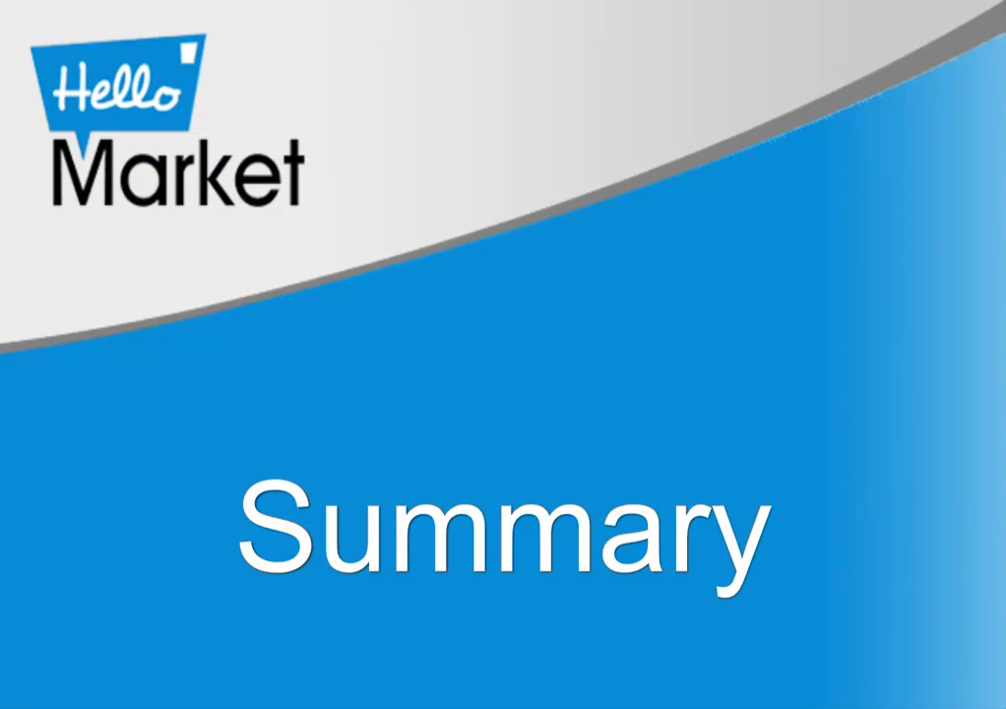